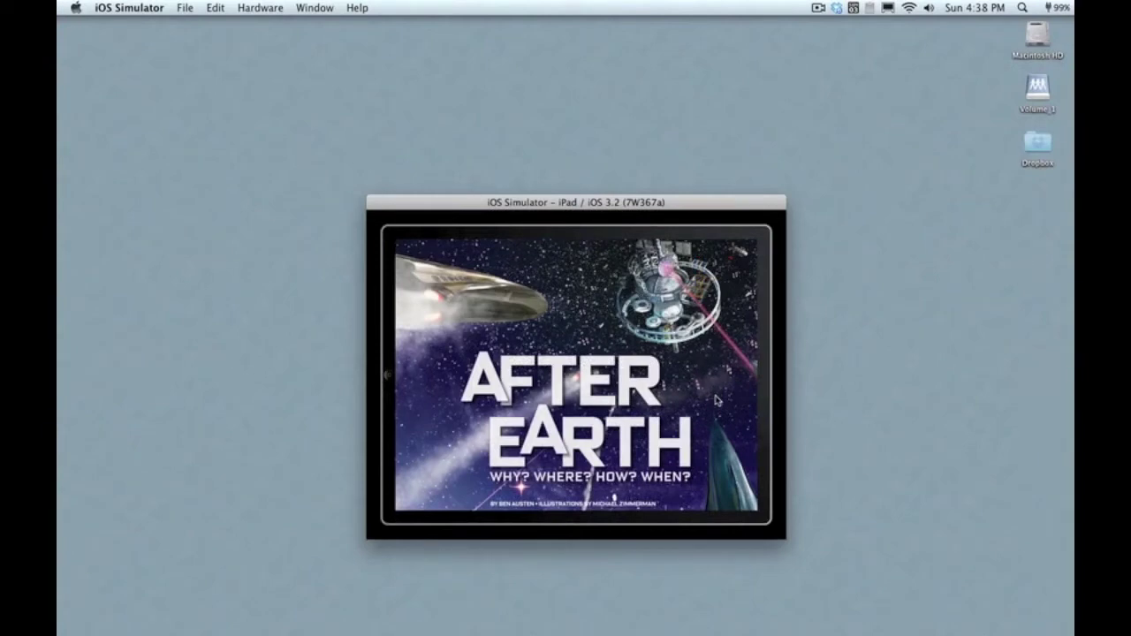
Page from the After Earth cover to the WHY? section and pull its text block partway over the artwork.
{"action": "left_click_drag", "start_coordinate": [715, 400], "coordinate": [619, 403]}
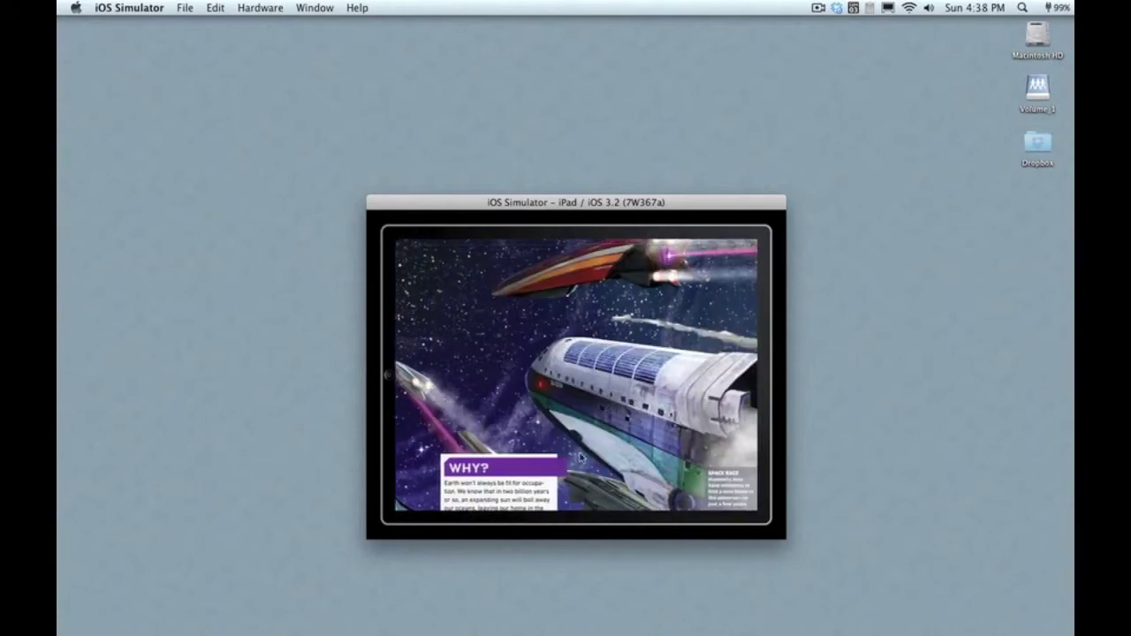
{"action": "left_click_drag", "start_coordinate": [573, 470], "coordinate": [542, 341]}
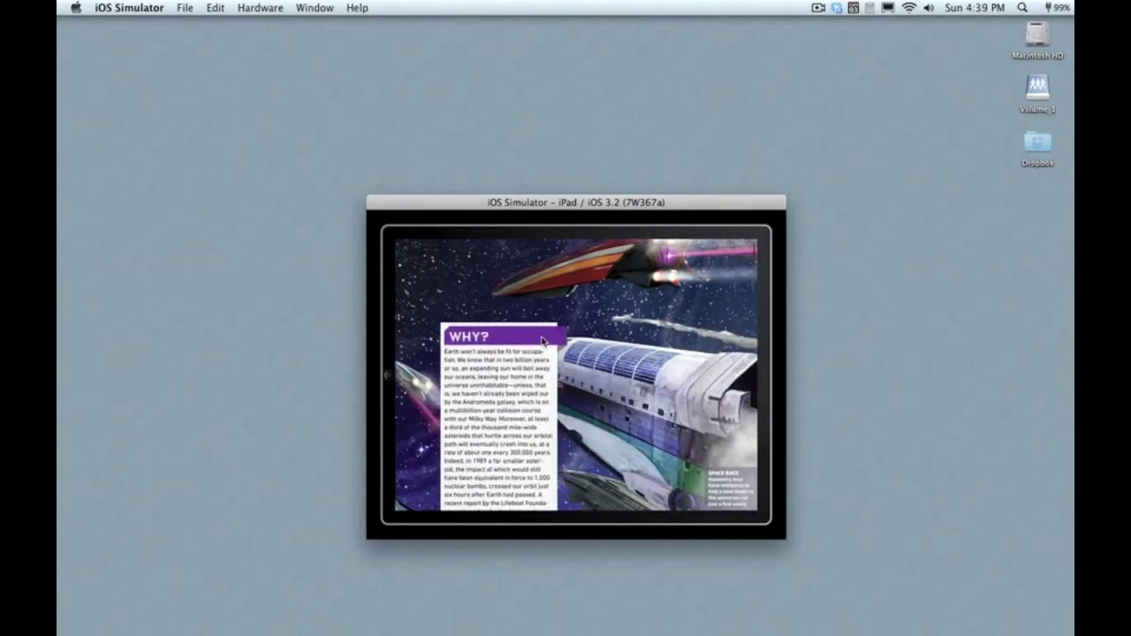
{"action": "left_click", "coordinate": [587, 372]}
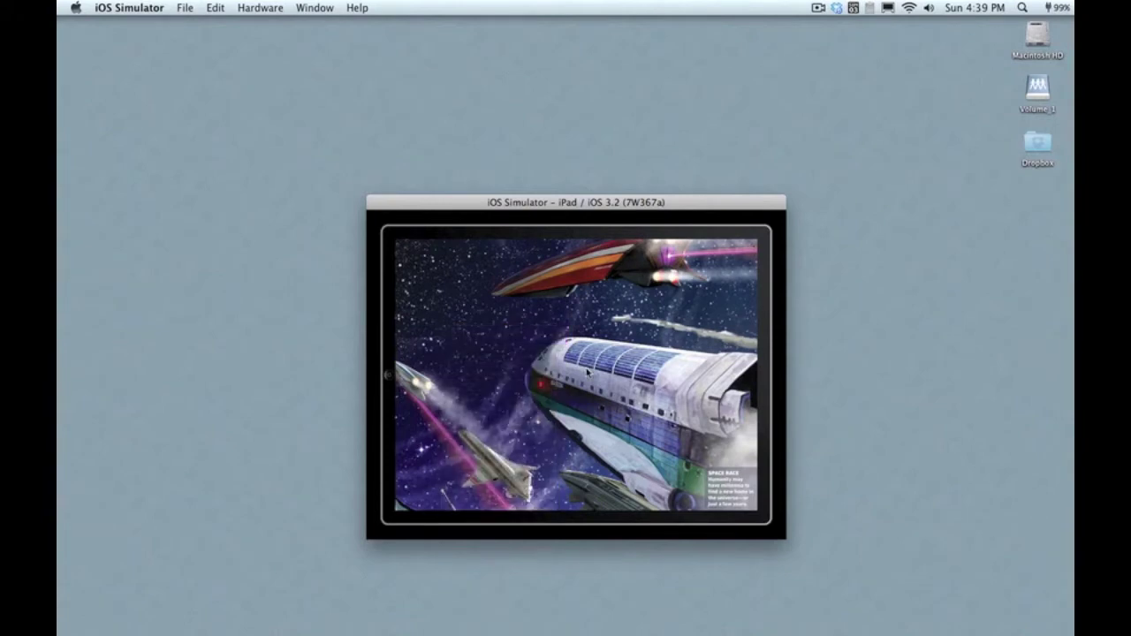
{"action": "left_click", "coordinate": [587, 372]}
Scroll through the WHY? text to its end and on to the WHERE? section of the article.
{"action": "left_click_drag", "start_coordinate": [518, 440], "coordinate": [518, 323]}
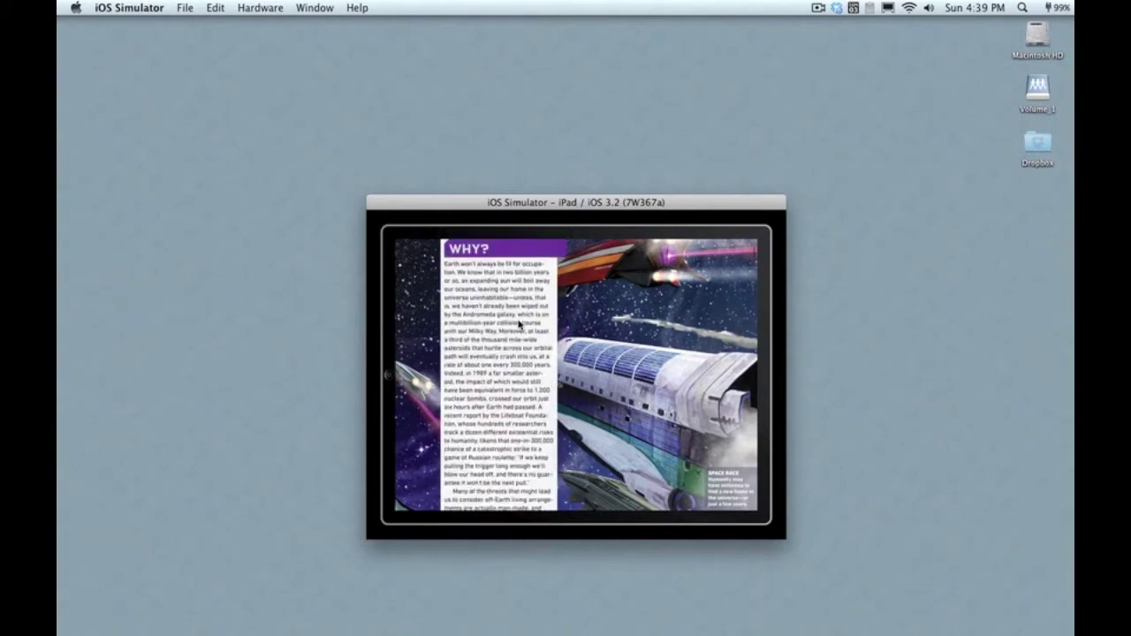
{"action": "left_click_drag", "start_coordinate": [515, 421], "coordinate": [513, 303]}
{"action": "left_click_drag", "start_coordinate": [508, 421], "coordinate": [503, 324]}
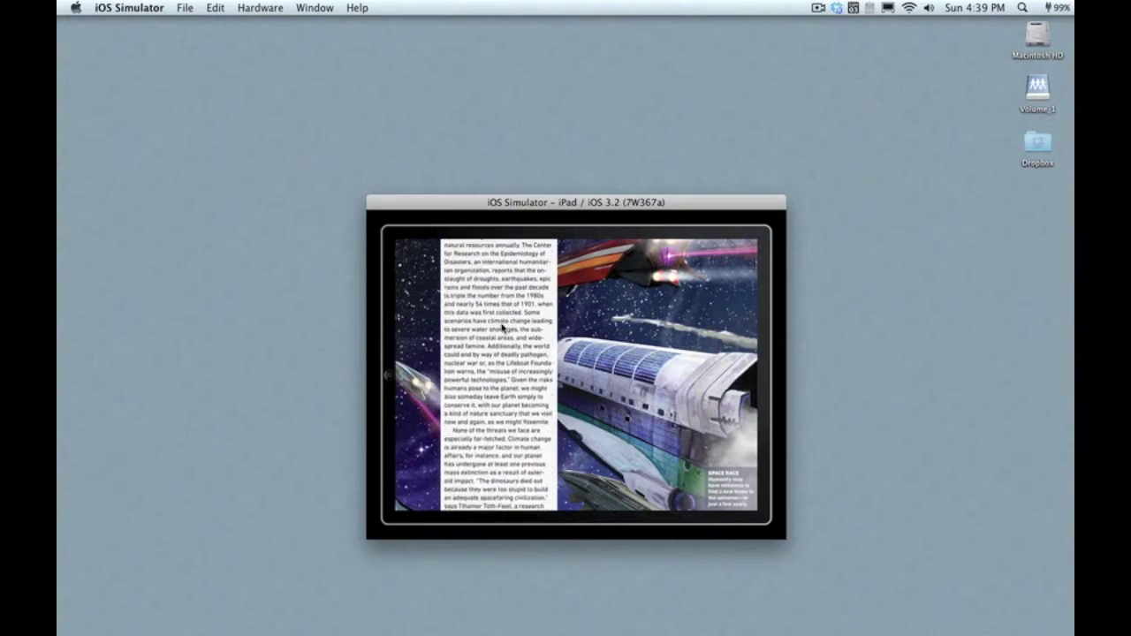
{"action": "left_click_drag", "start_coordinate": [507, 443], "coordinate": [506, 333]}
{"action": "left_click_drag", "start_coordinate": [513, 430], "coordinate": [513, 324]}
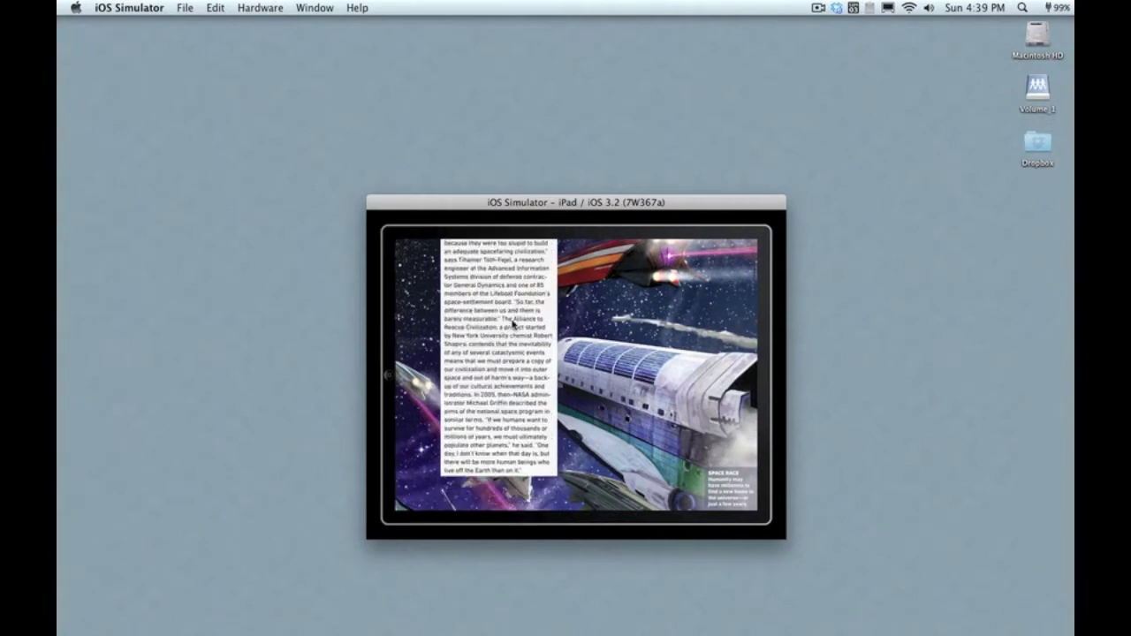
{"action": "left_click_drag", "start_coordinate": [517, 402], "coordinate": [509, 338]}
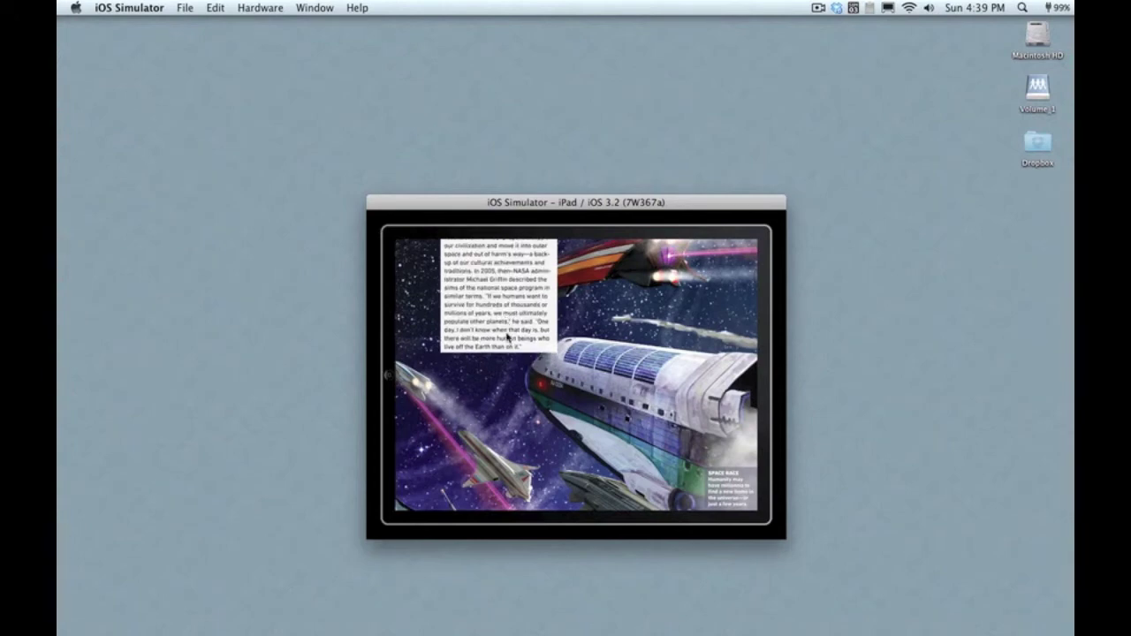
{"action": "left_click_drag", "start_coordinate": [507, 339], "coordinate": [506, 301]}
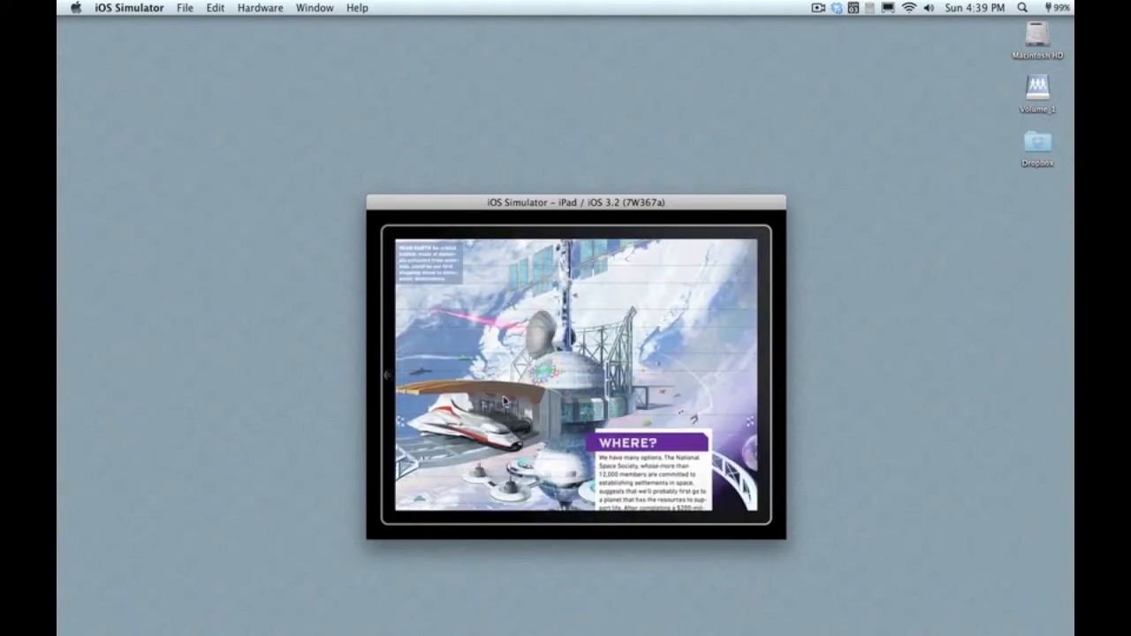
{"action": "left_click_drag", "start_coordinate": [617, 450], "coordinate": [617, 473]}
{"action": "scroll", "coordinate": [616, 460], "scroll_direction": "down", "scroll_amount": 2}
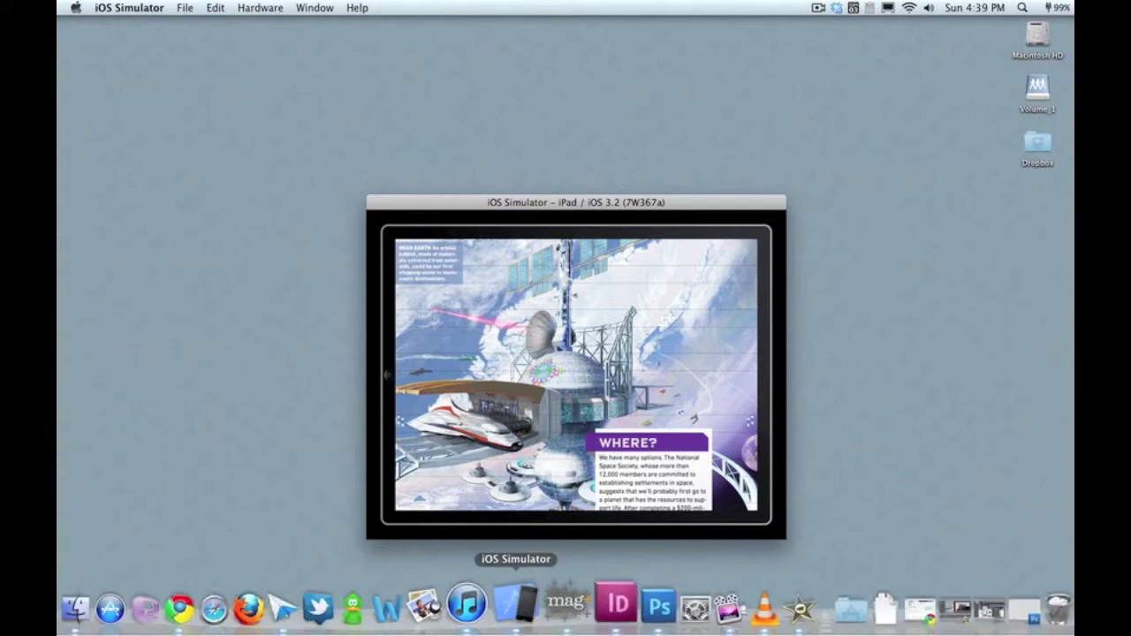
Switch to InDesign, select page 1's text block in SnappingExample.indd to check its settings, and go to page 2.
{"action": "left_click", "coordinate": [598, 604]}
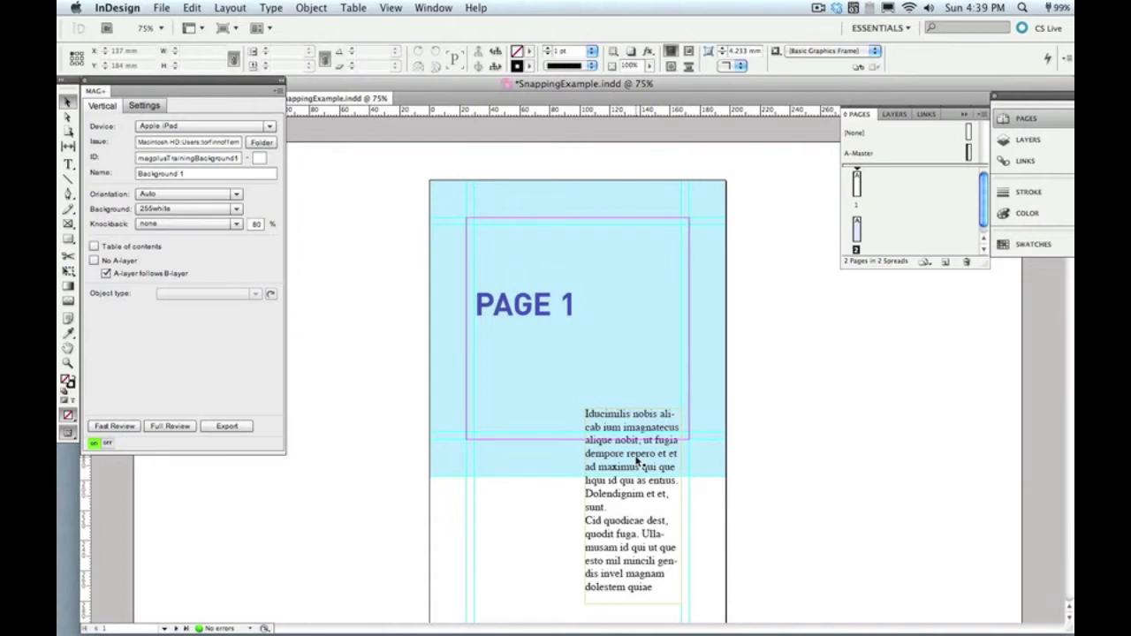
{"action": "left_click", "coordinate": [636, 461]}
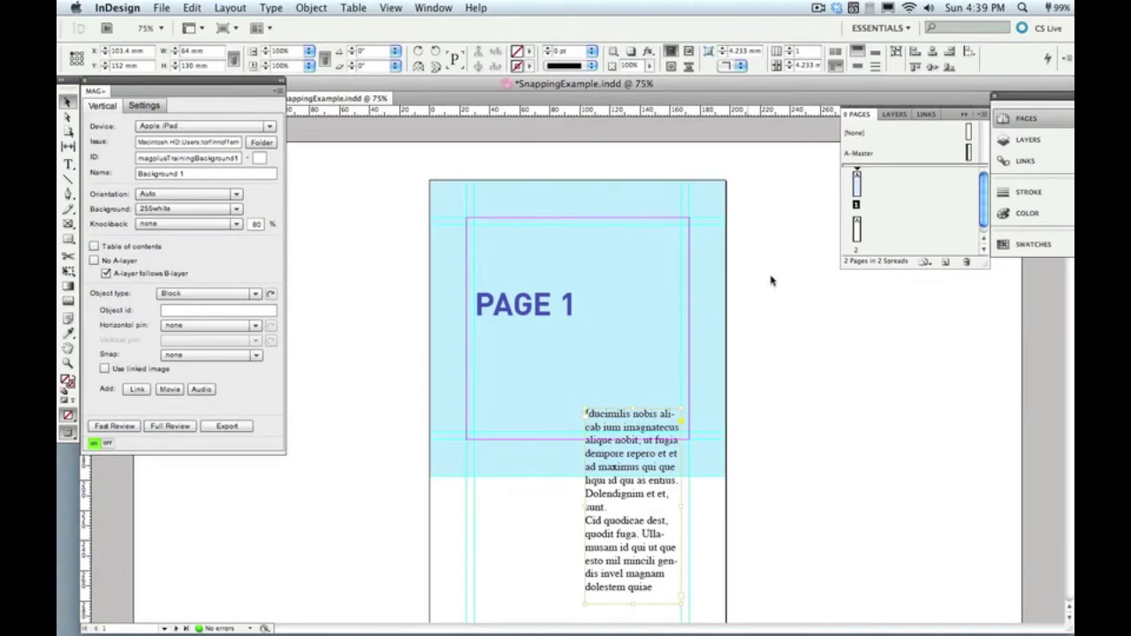
{"action": "double_click", "coordinate": [856, 232]}
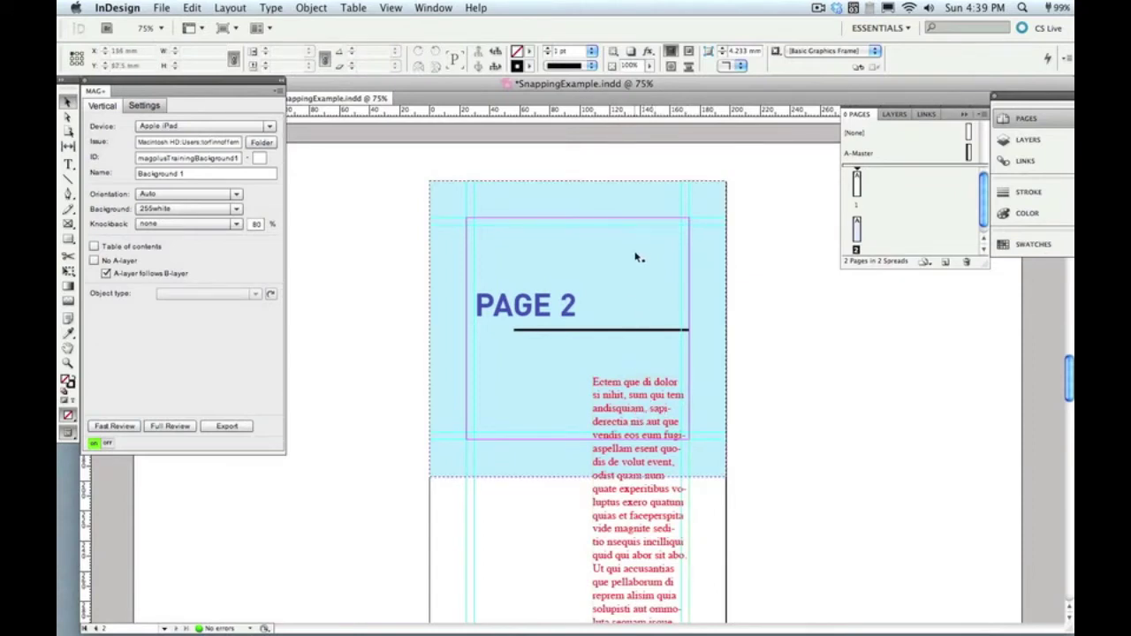
Set the snap of page 2's red text block to none and generate a Fast Review.
{"action": "left_click", "coordinate": [623, 408]}
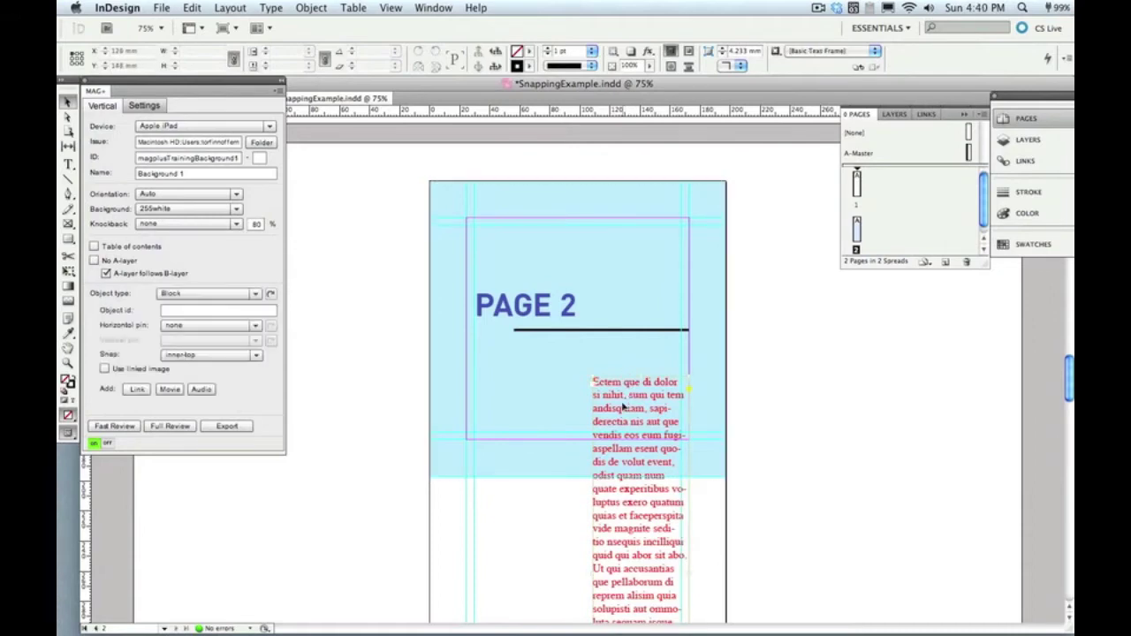
{"action": "left_click", "coordinate": [245, 356]}
{"action": "left_click", "coordinate": [216, 375]}
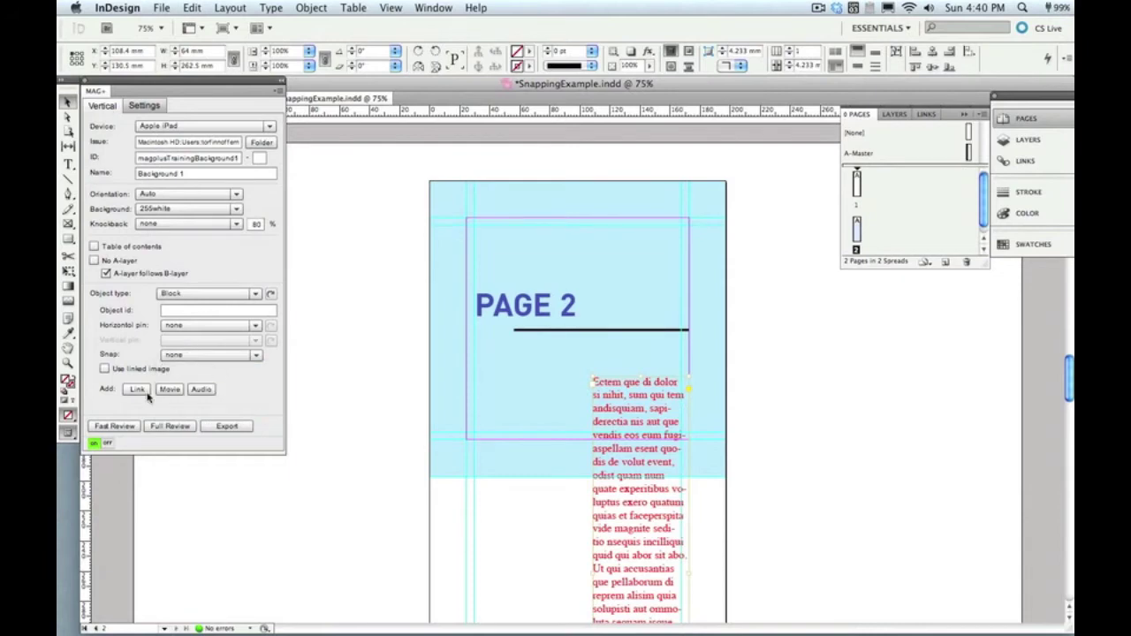
{"action": "left_click", "coordinate": [115, 426]}
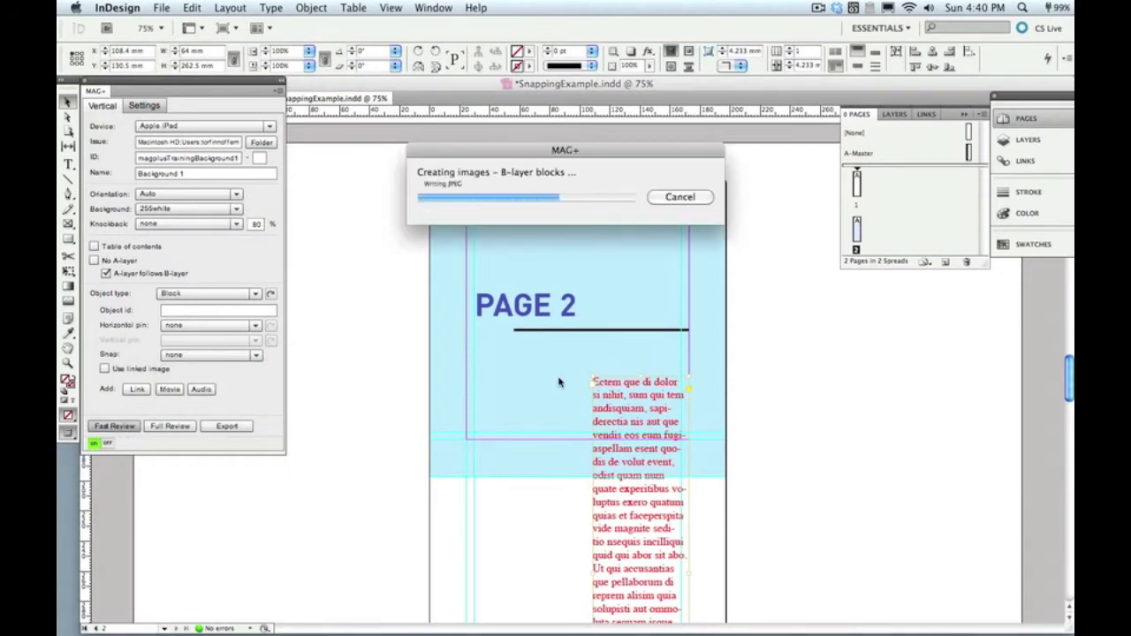
Scroll the review in the iPad simulator from page 1 to page 2 and check where the red text comes to rest.
{"action": "mouse_move", "coordinate": [588, 632]}
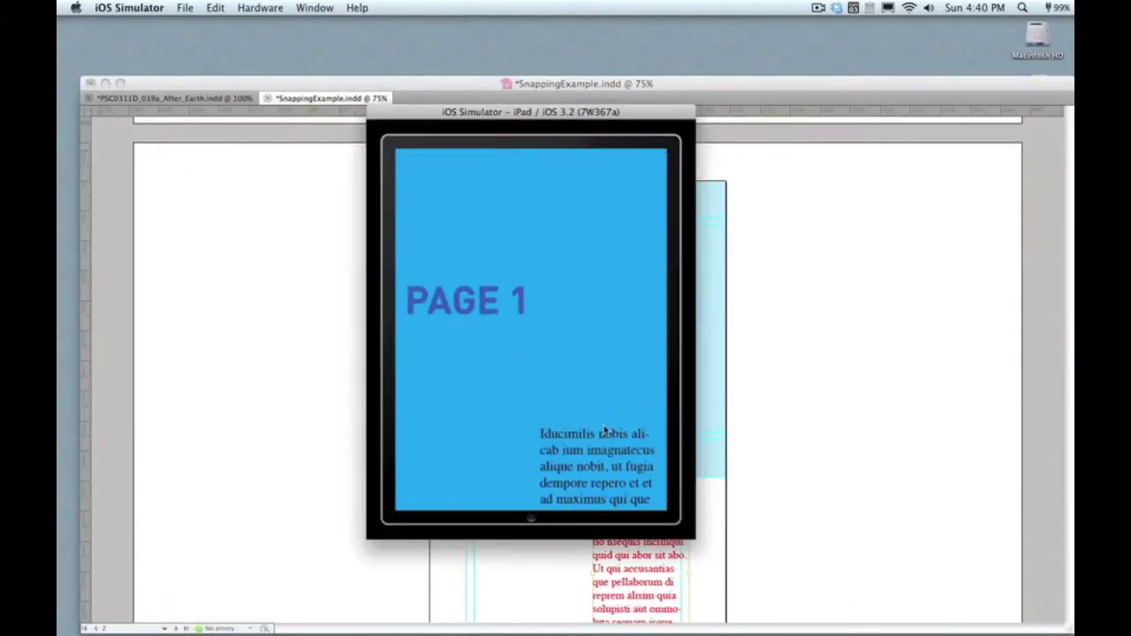
{"action": "left_click_drag", "start_coordinate": [593, 475], "coordinate": [601, 345]}
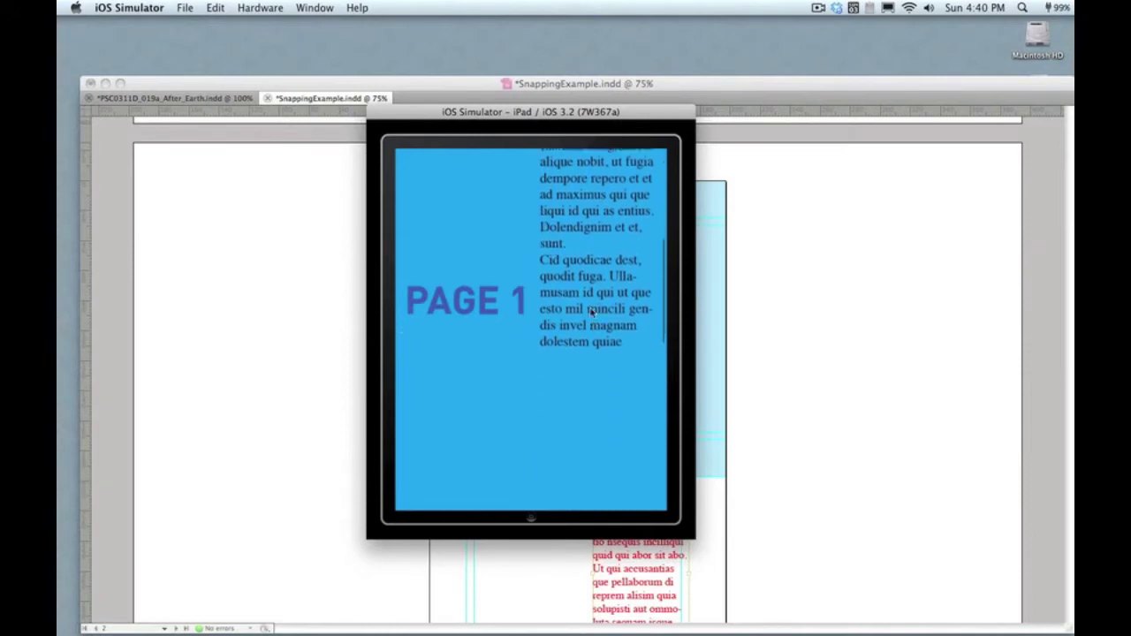
{"action": "left_click_drag", "start_coordinate": [603, 455], "coordinate": [596, 309]}
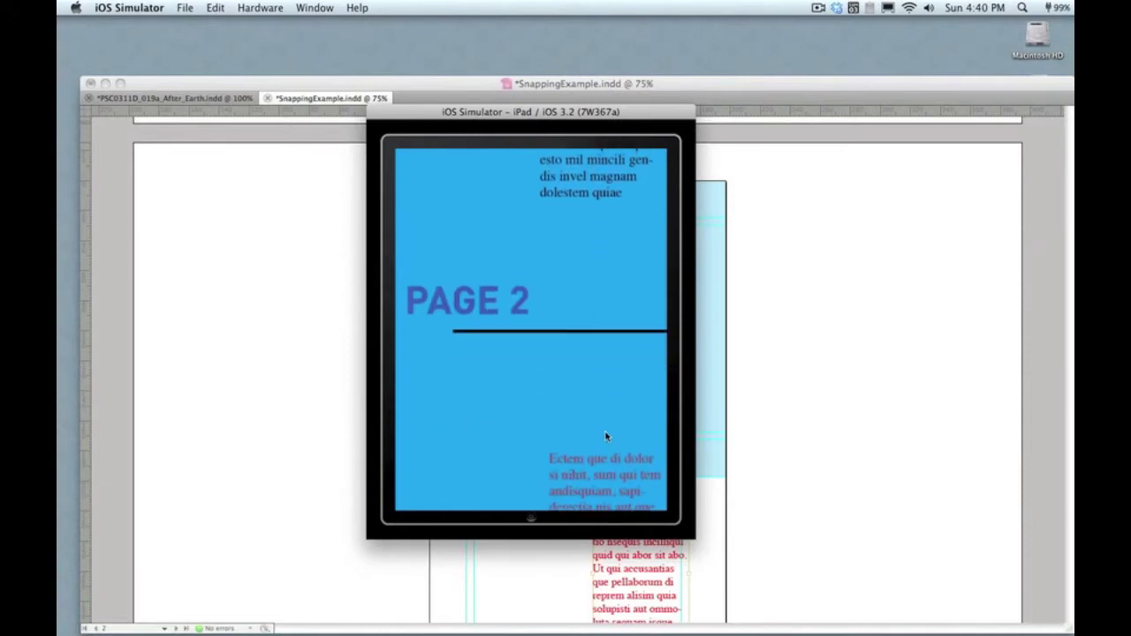
{"action": "left_click_drag", "start_coordinate": [606, 436], "coordinate": [605, 357]}
{"action": "left_click_drag", "start_coordinate": [600, 405], "coordinate": [599, 334]}
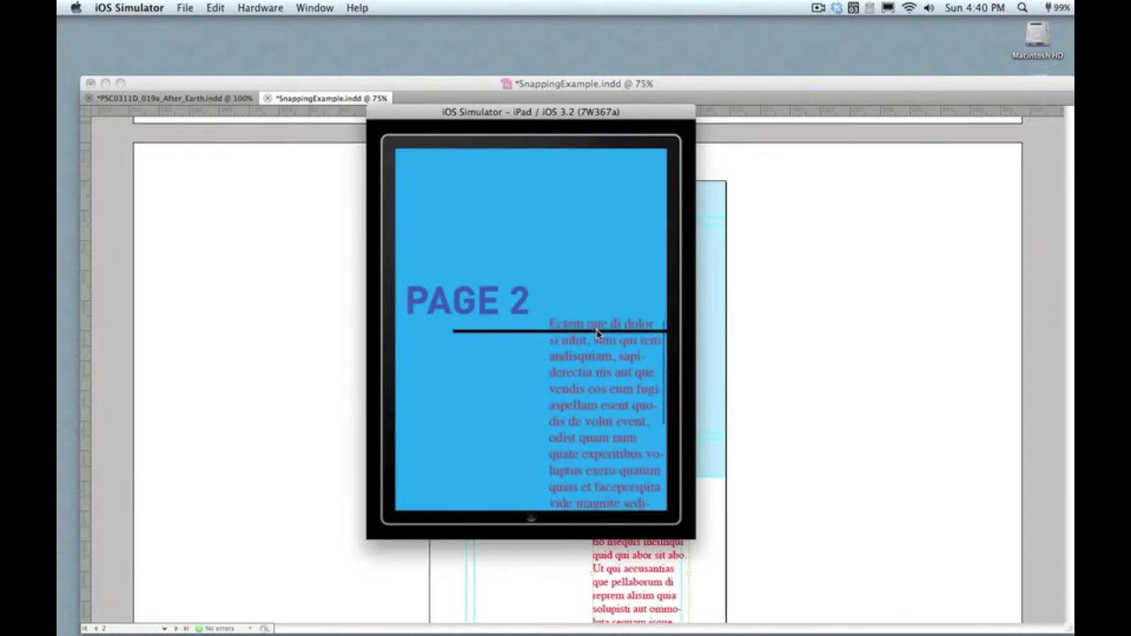
{"action": "left_click_drag", "start_coordinate": [593, 389], "coordinate": [584, 286]}
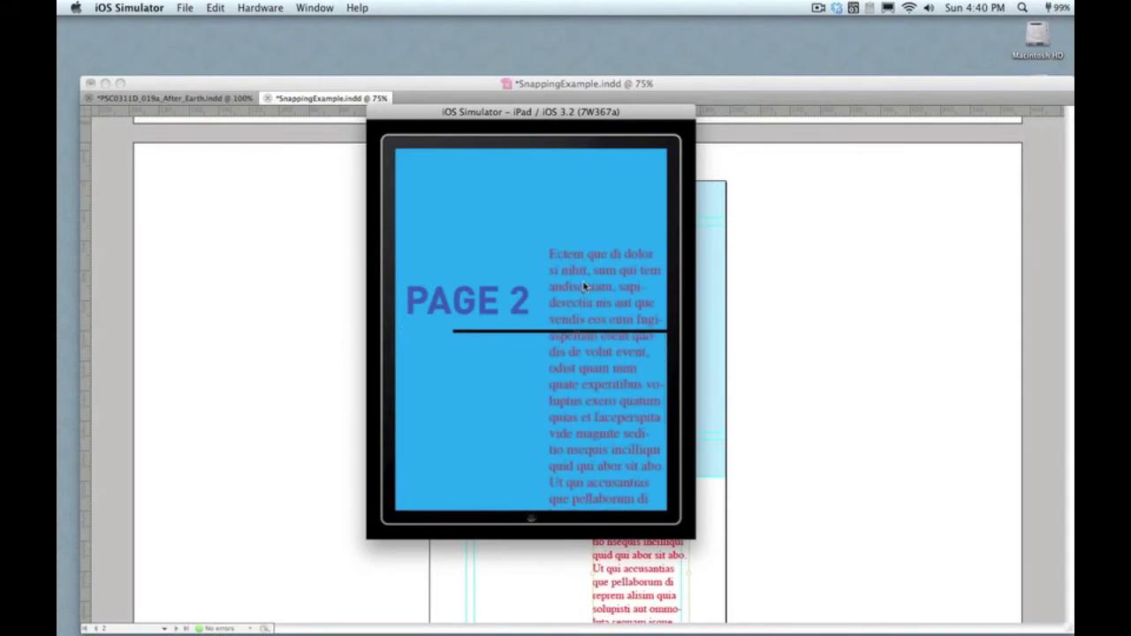
Return to InDesign, set the red text block's snap to outer-top and generate another Fast Review.
{"action": "left_click", "coordinate": [747, 345]}
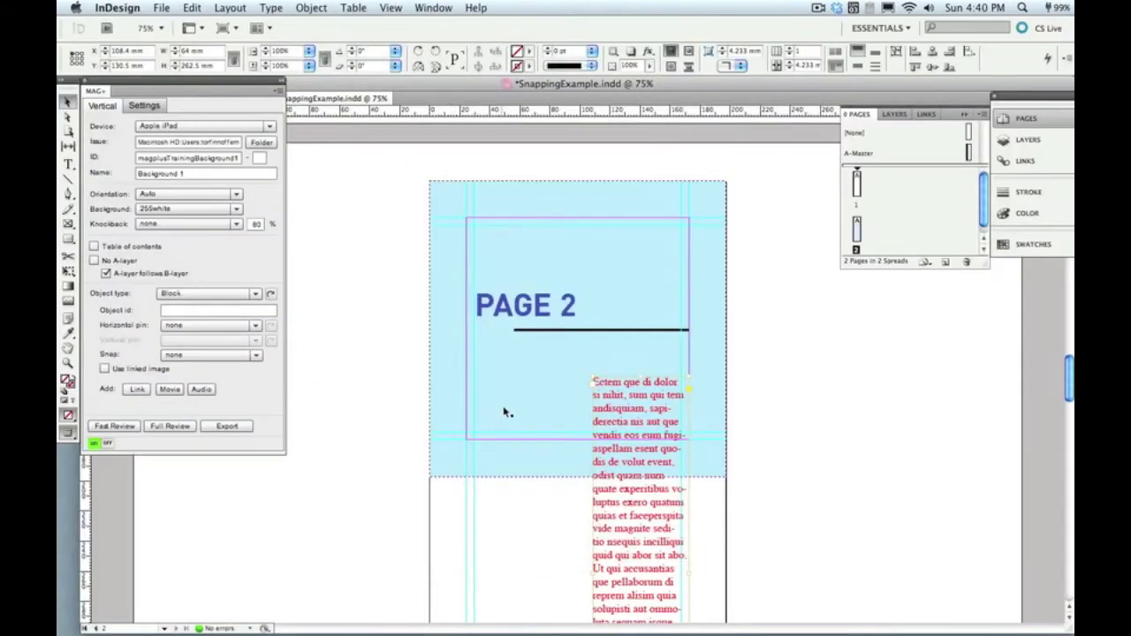
{"action": "left_click", "coordinate": [214, 354]}
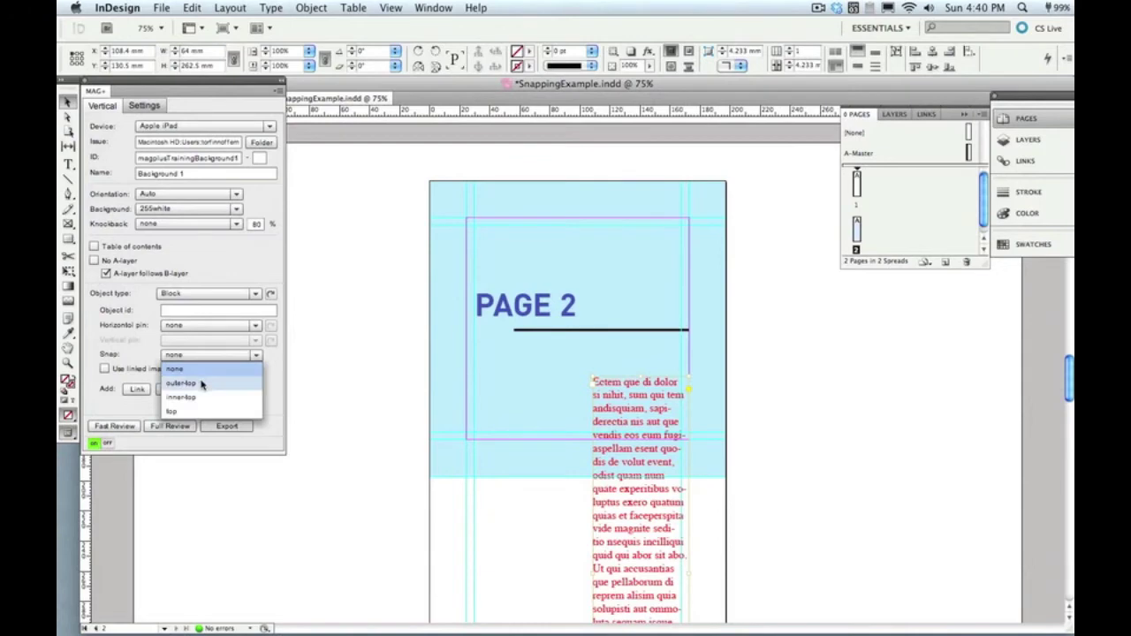
{"action": "left_click", "coordinate": [201, 383]}
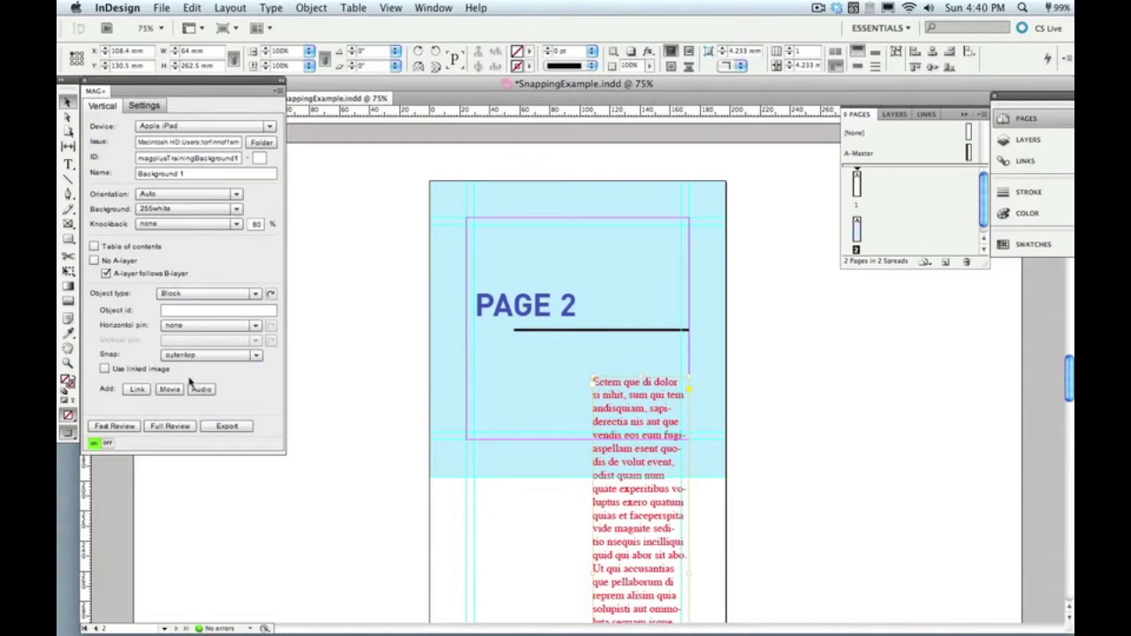
{"action": "left_click", "coordinate": [111, 427]}
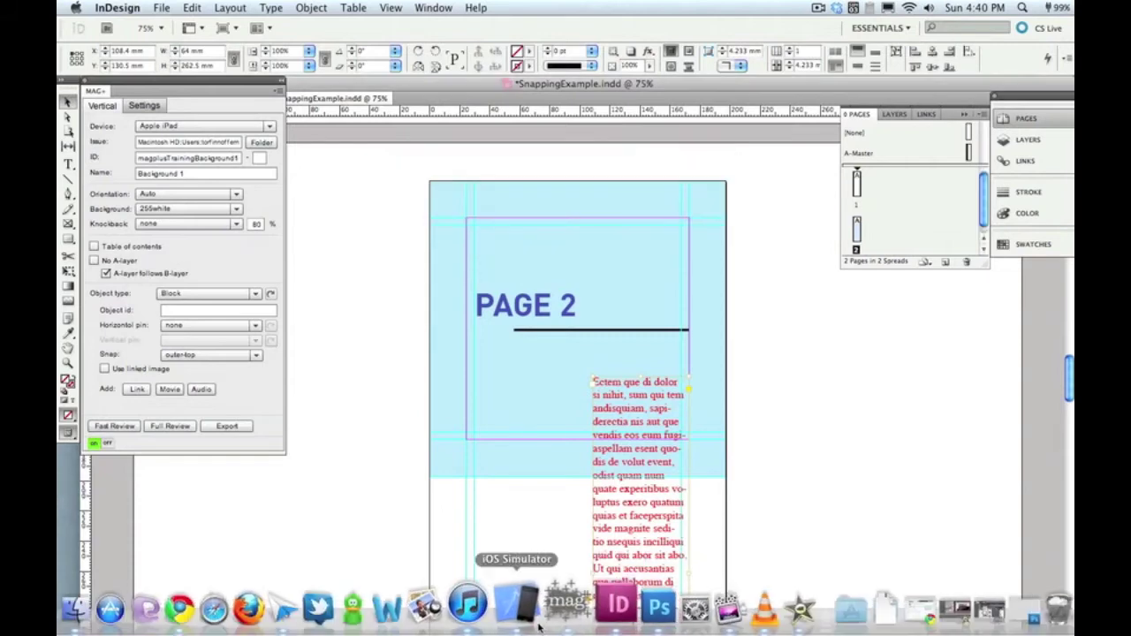
Check in the portrait simulator how the outer-top snap positions the red text when scrolling from page 1 through page 2.
{"action": "scroll", "coordinate": [627, 481], "scroll_direction": "down", "scroll_amount": 10}
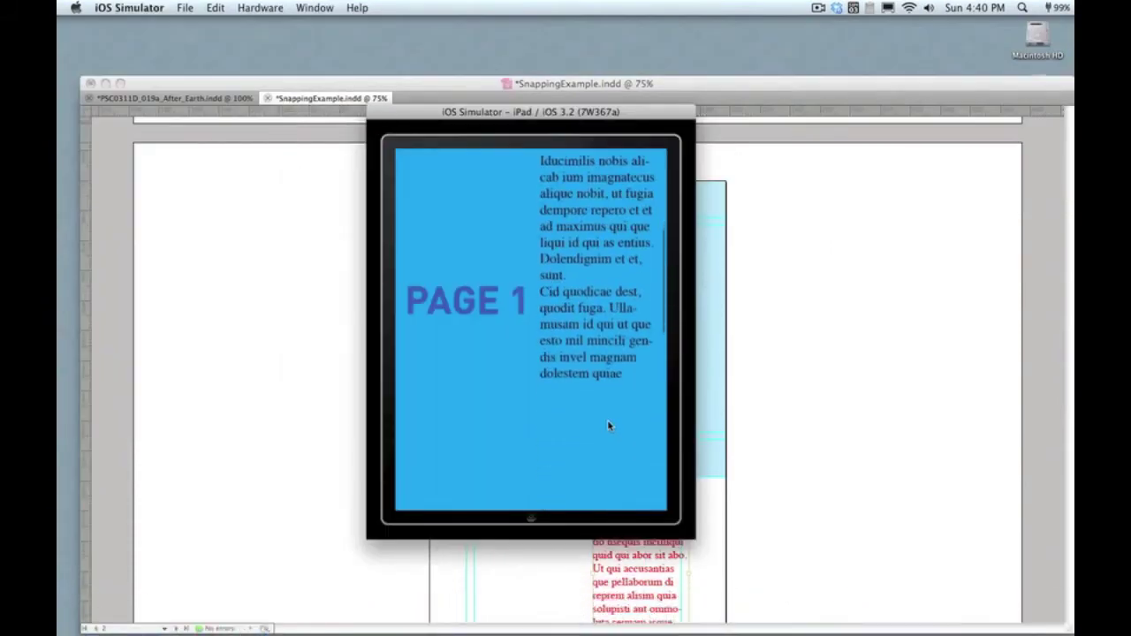
{"action": "left_click_drag", "start_coordinate": [596, 434], "coordinate": [594, 303]}
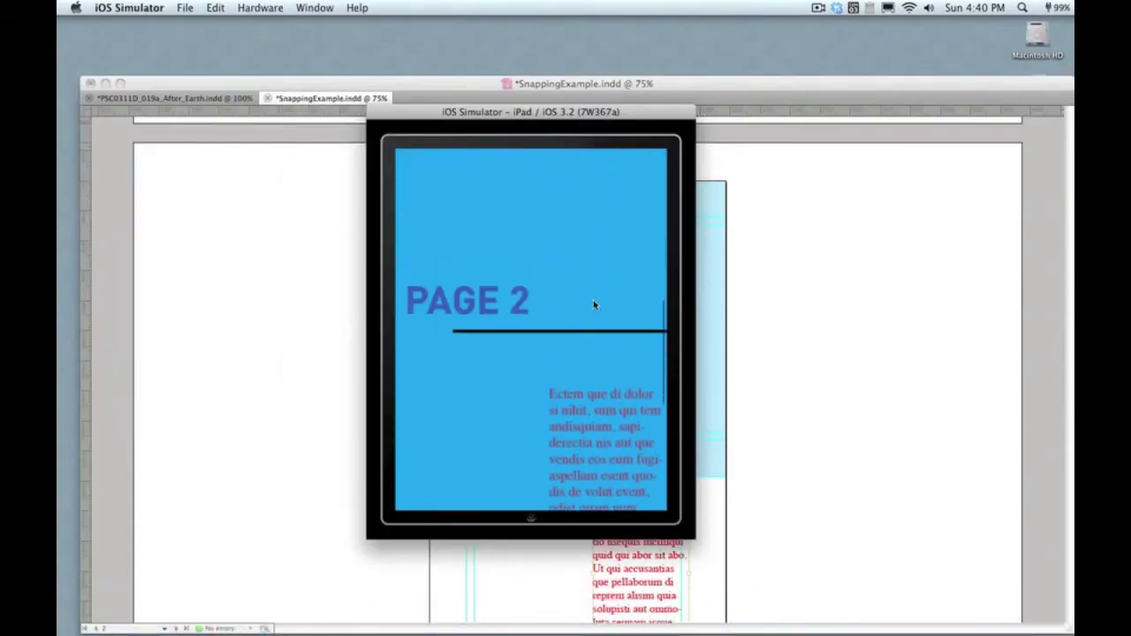
{"action": "left_click_drag", "start_coordinate": [595, 417], "coordinate": [586, 344]}
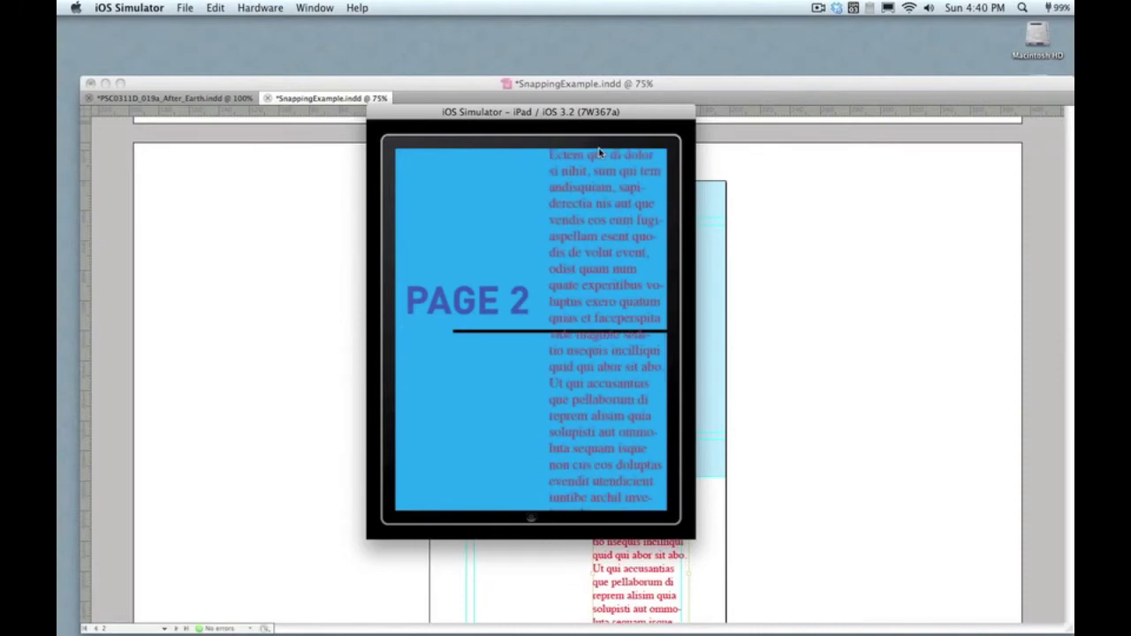
Rotate the simulated iPad to landscape, test page 2's text snapping there, and rotate the device to portrait again.
{"action": "key", "text": "super+Left"}
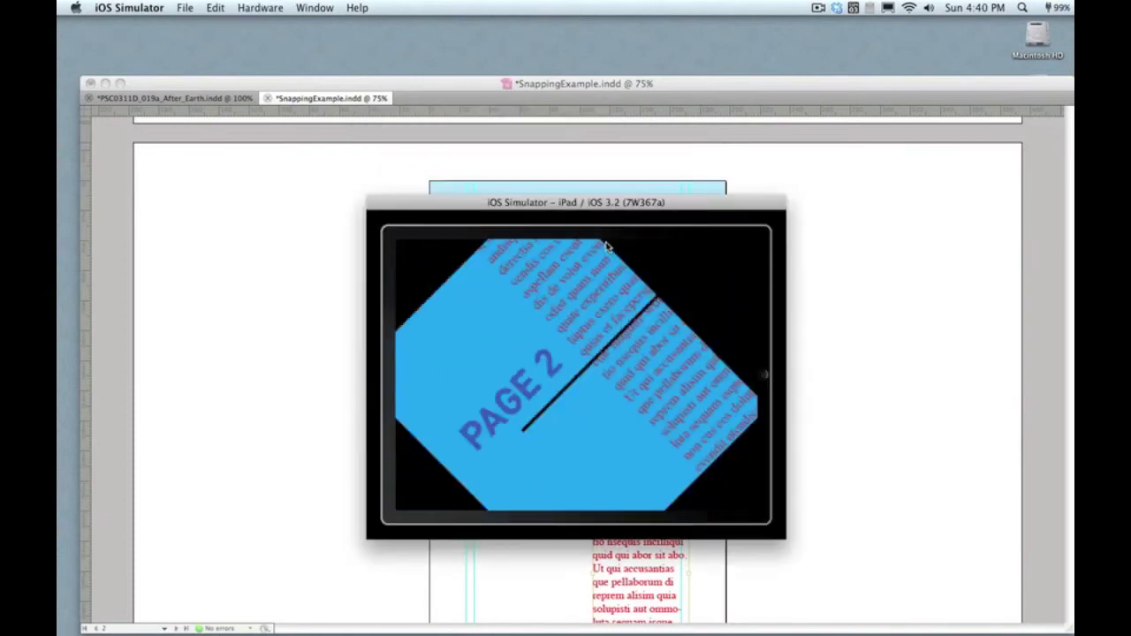
{"action": "left_click_drag", "start_coordinate": [611, 298], "coordinate": [609, 444]}
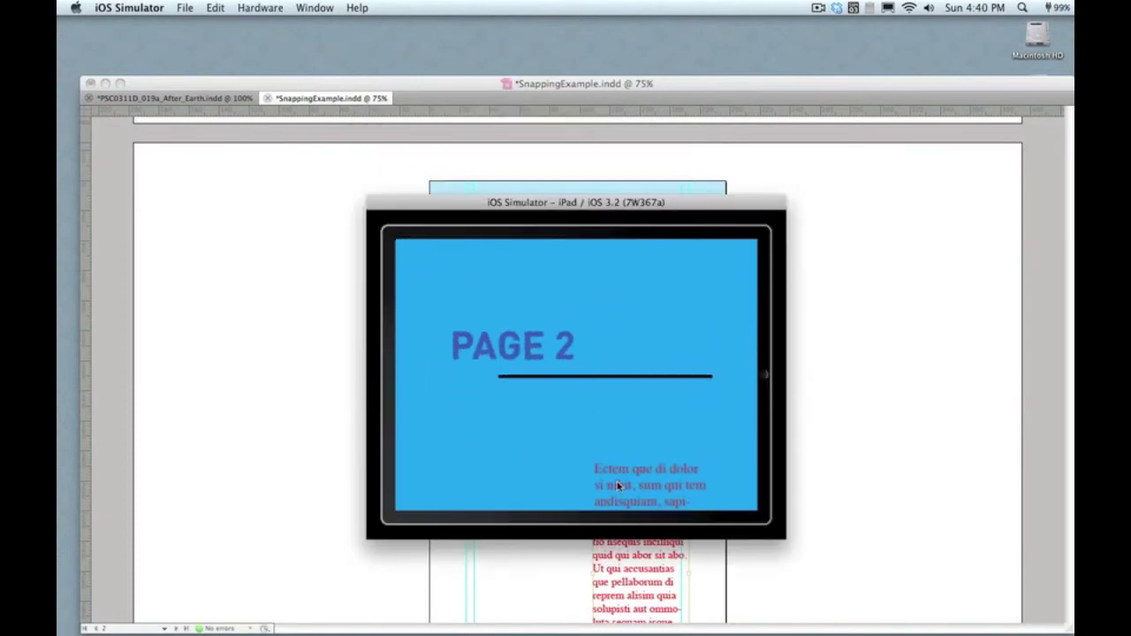
{"action": "left_click_drag", "start_coordinate": [618, 431], "coordinate": [612, 399]}
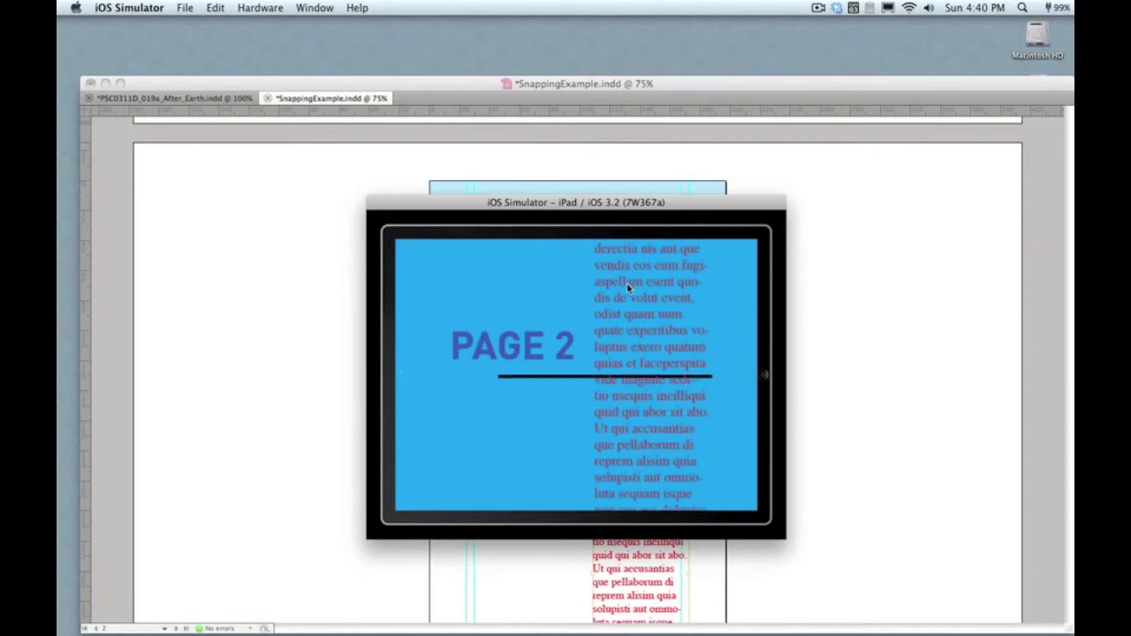
{"action": "key", "text": "super+Left"}
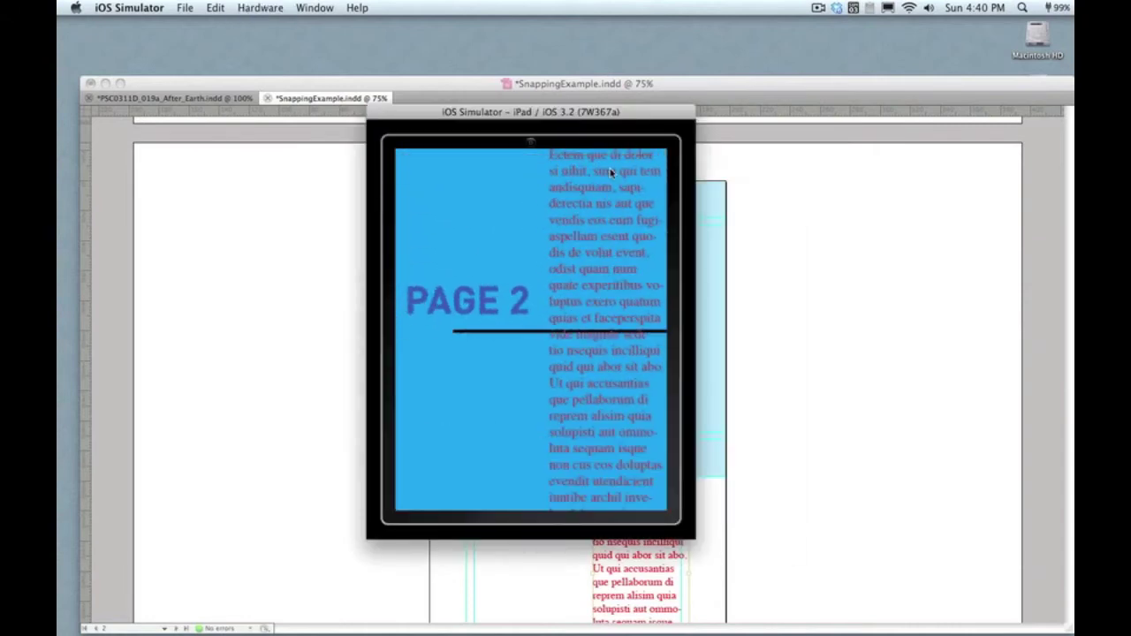
Set the red text block's snap to inner-top in InDesign and test it with a Fast Review in the portrait simulator.
{"action": "left_click", "coordinate": [239, 397]}
{"action": "left_click", "coordinate": [216, 357]}
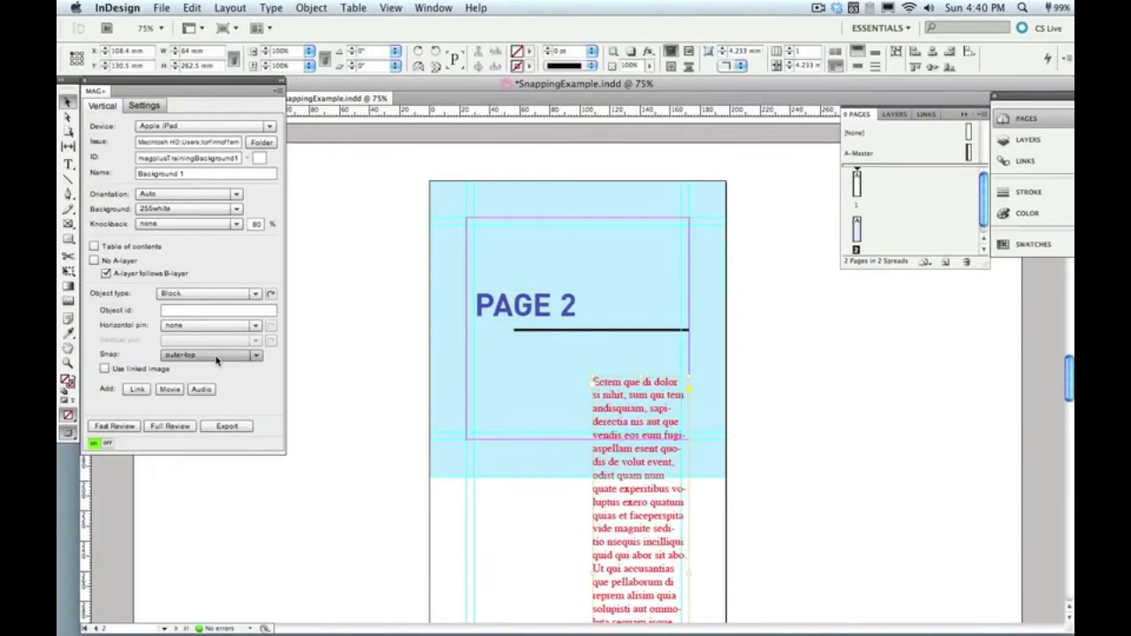
{"action": "left_click", "coordinate": [203, 398]}
{"action": "left_click", "coordinate": [129, 426]}
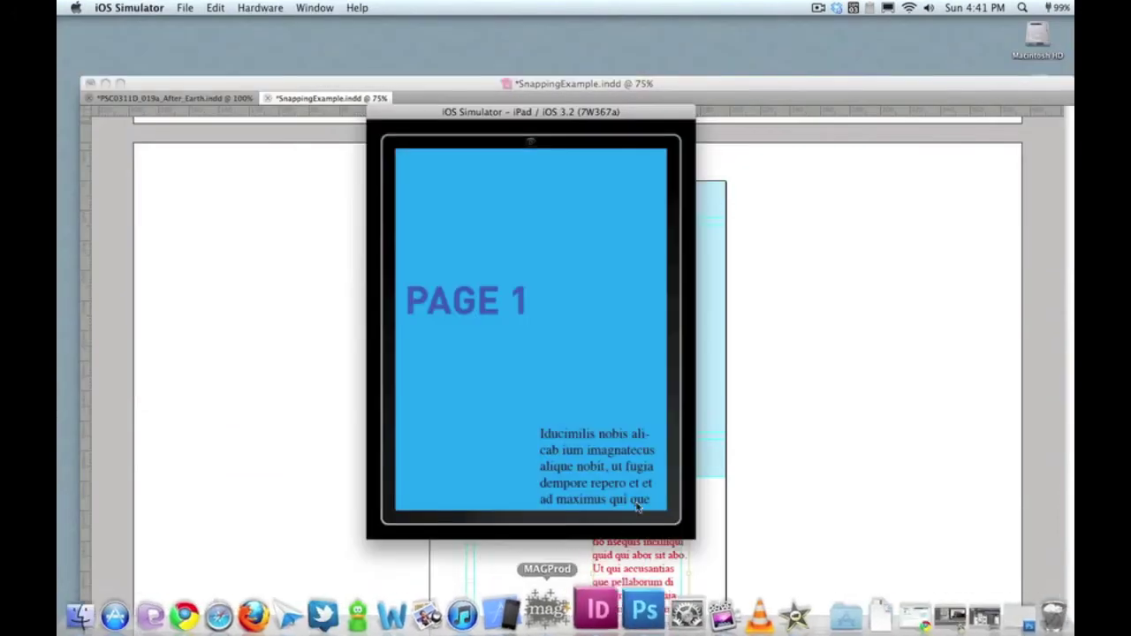
{"action": "left_click_drag", "start_coordinate": [603, 483], "coordinate": [573, 309]}
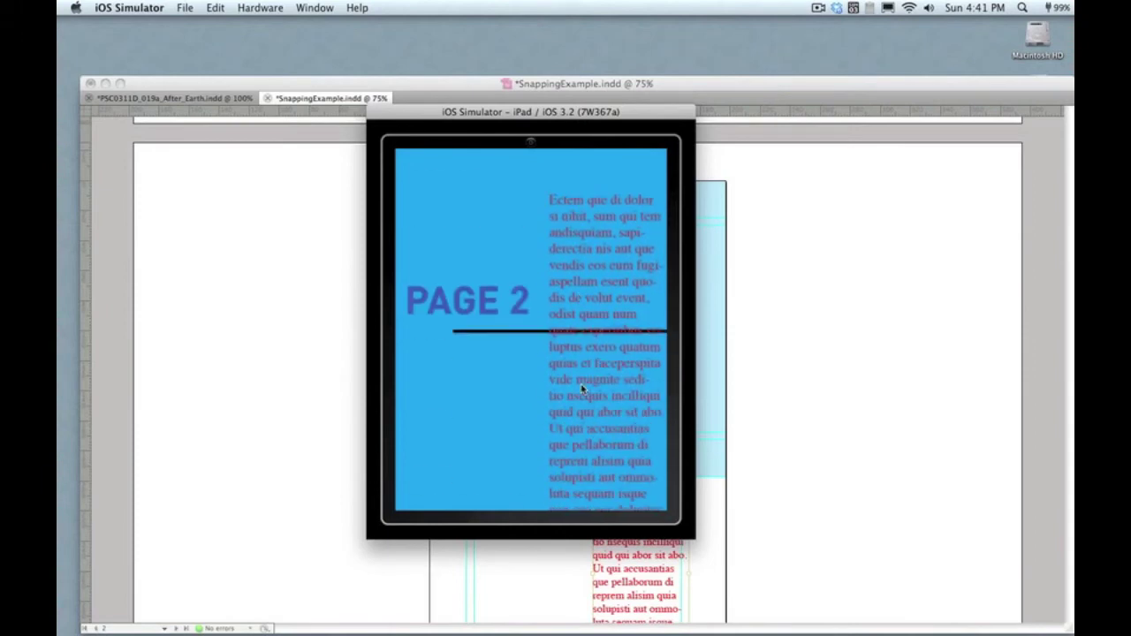
{"action": "left_click", "coordinate": [770, 256]}
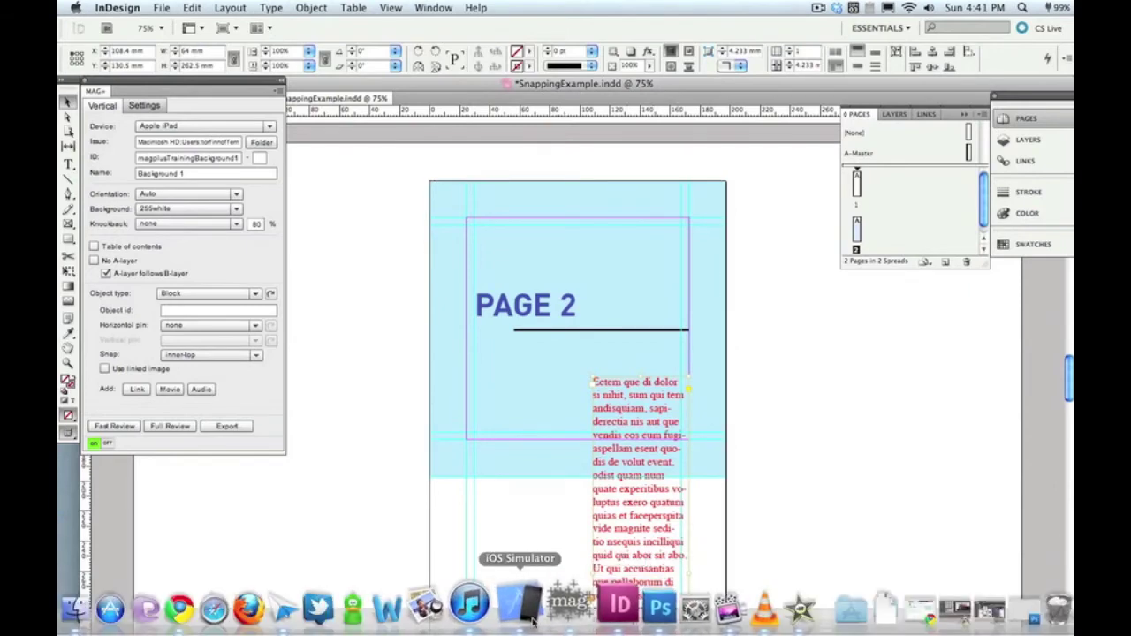
Switch to the iOS Simulator, rotate the simulated iPad to landscape and check the inner-top snapping of page 2's text.
{"action": "left_click", "coordinate": [520, 610]}
{"action": "key", "text": "super+Left"}
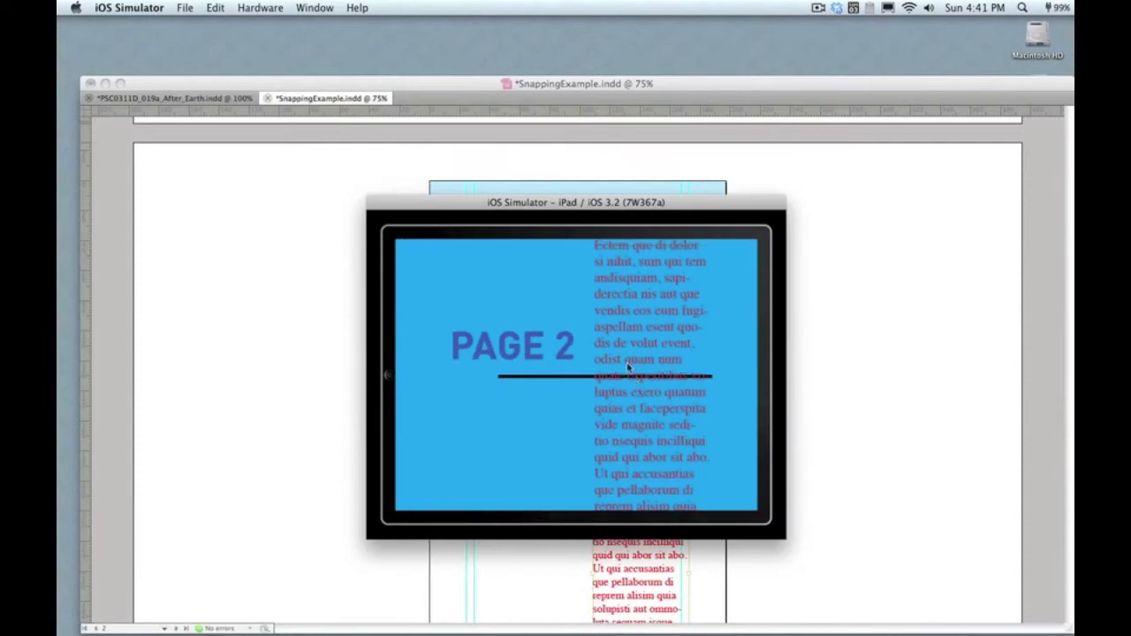
{"action": "left_click_drag", "start_coordinate": [629, 466], "coordinate": [627, 417]}
Return to InDesign, set the red text block's snap to top and generate a Fast Review.
{"action": "left_click", "coordinate": [342, 432]}
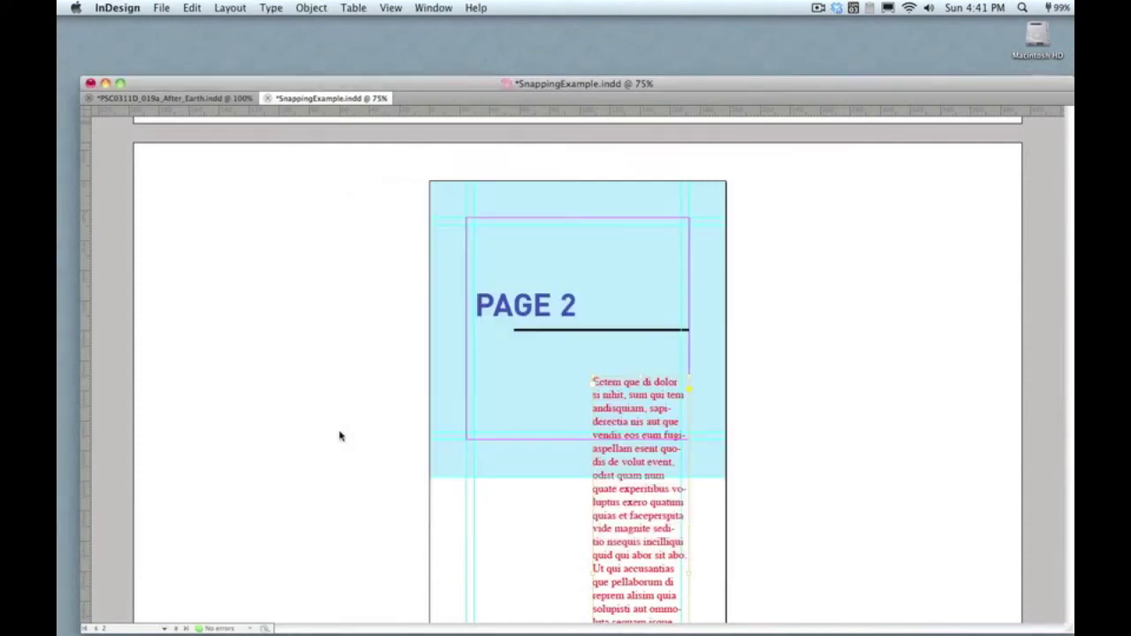
{"action": "left_click", "coordinate": [215, 355]}
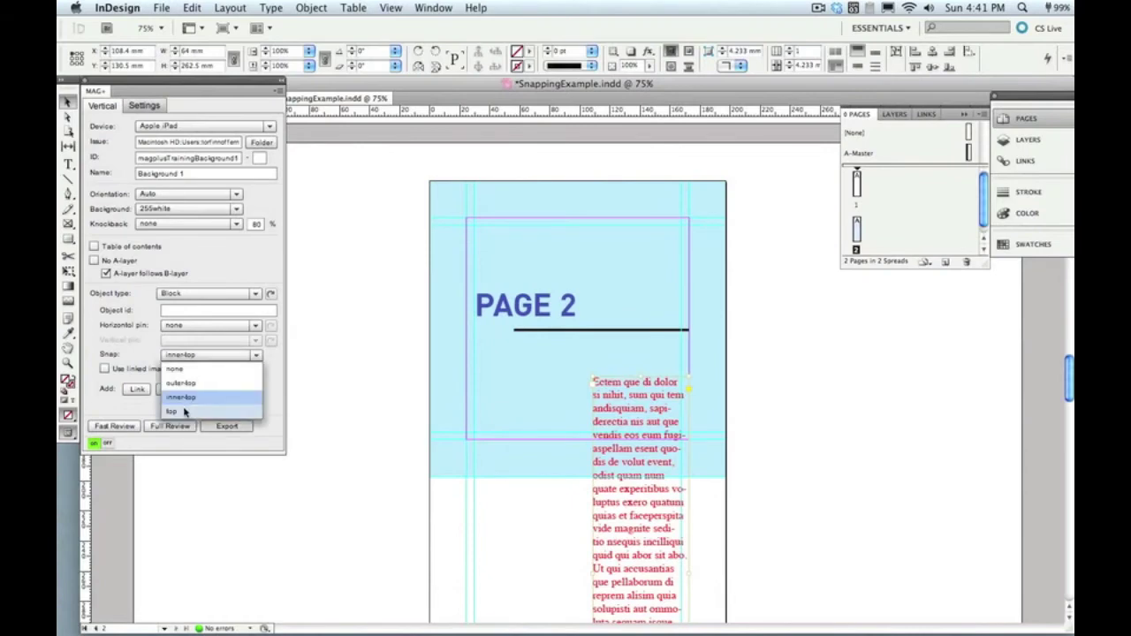
{"action": "left_click", "coordinate": [184, 412]}
{"action": "left_click", "coordinate": [116, 426]}
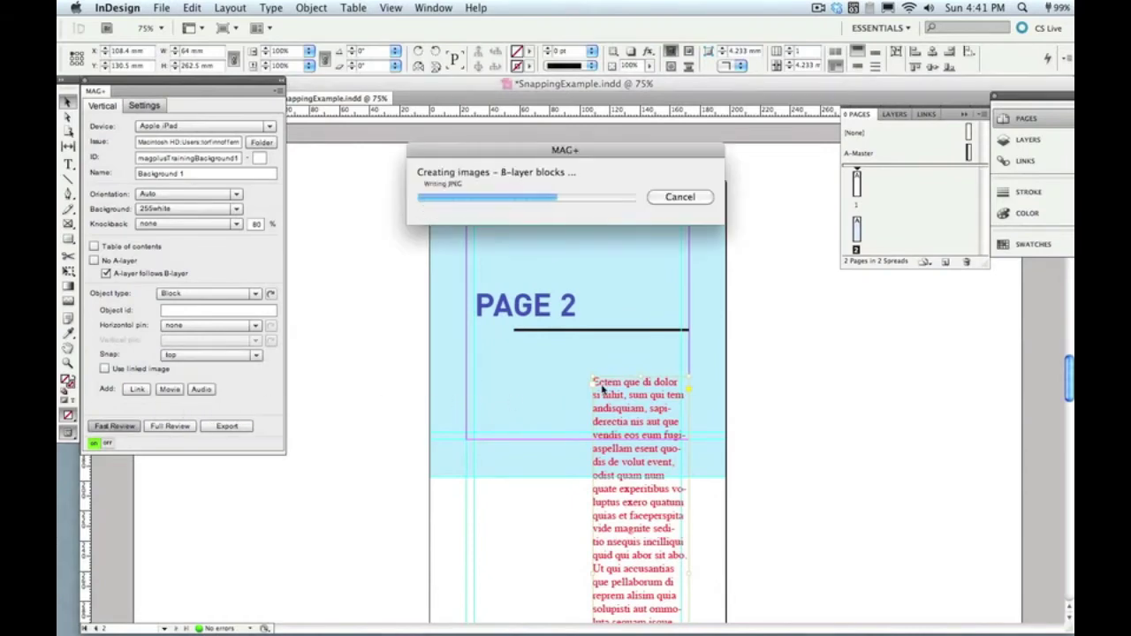
Check in the landscape iOS Simulator how the top snap positions the red text when scrolling from page 1 to page 2.
{"action": "mouse_move", "coordinate": [617, 631]}
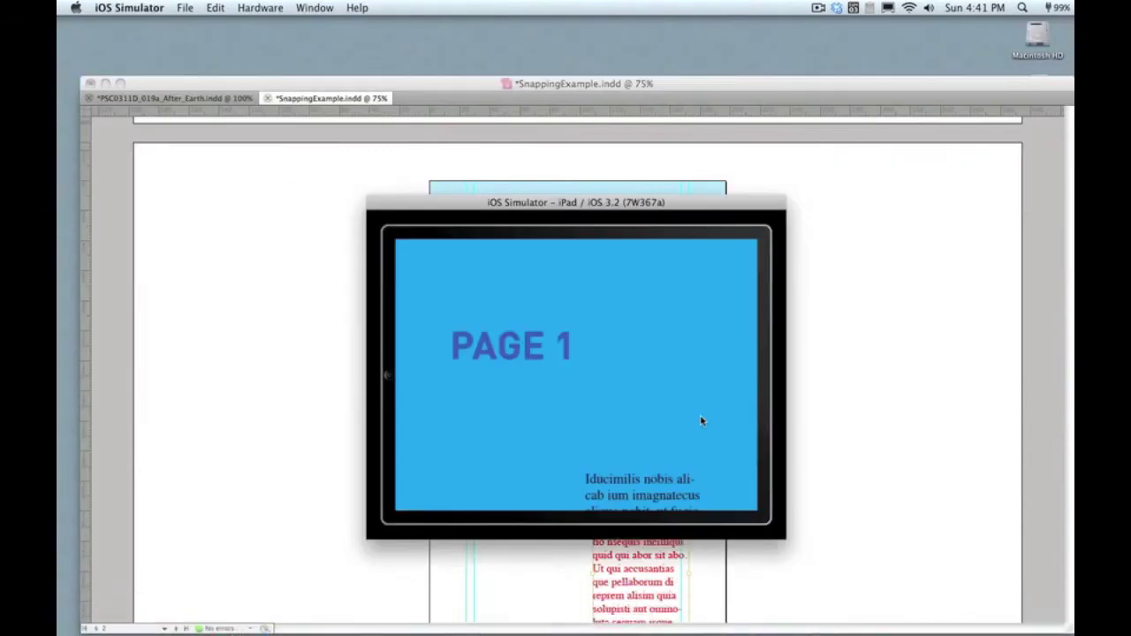
{"action": "left_click_drag", "start_coordinate": [675, 474], "coordinate": [681, 313]}
{"action": "left_click_drag", "start_coordinate": [659, 414], "coordinate": [654, 256]}
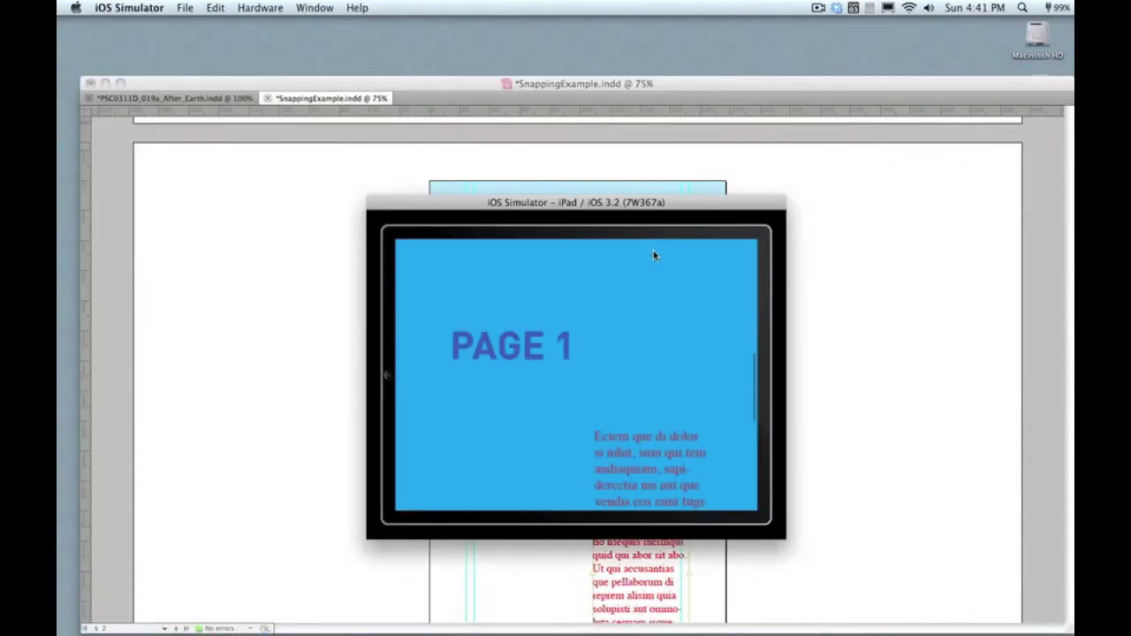
{"action": "mouse_move", "coordinate": [642, 394]}
{"action": "left_mouse_down"}
{"action": "mouse_move", "coordinate": [643, 378]}
{"action": "mouse_move", "coordinate": [634, 383]}
{"action": "left_mouse_up"}
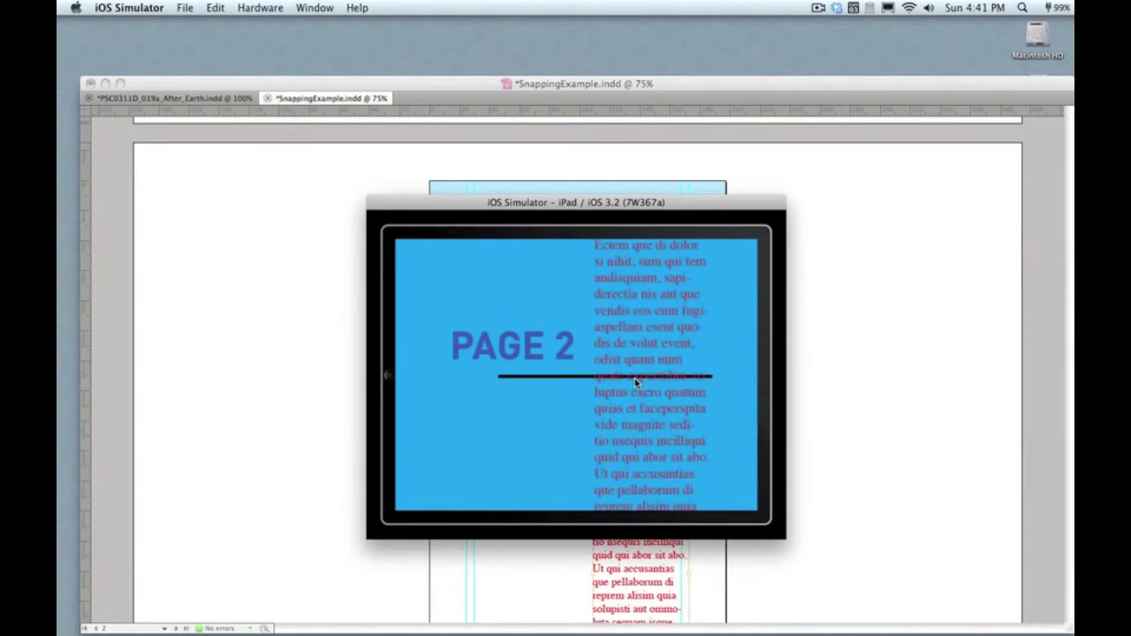
Rotate the simulated iPad to portrait and check the top snapping of the red text when scrolling onto page 2.
{"action": "key", "text": "super+Left"}
{"action": "left_click_drag", "start_coordinate": [586, 457], "coordinate": [593, 336]}
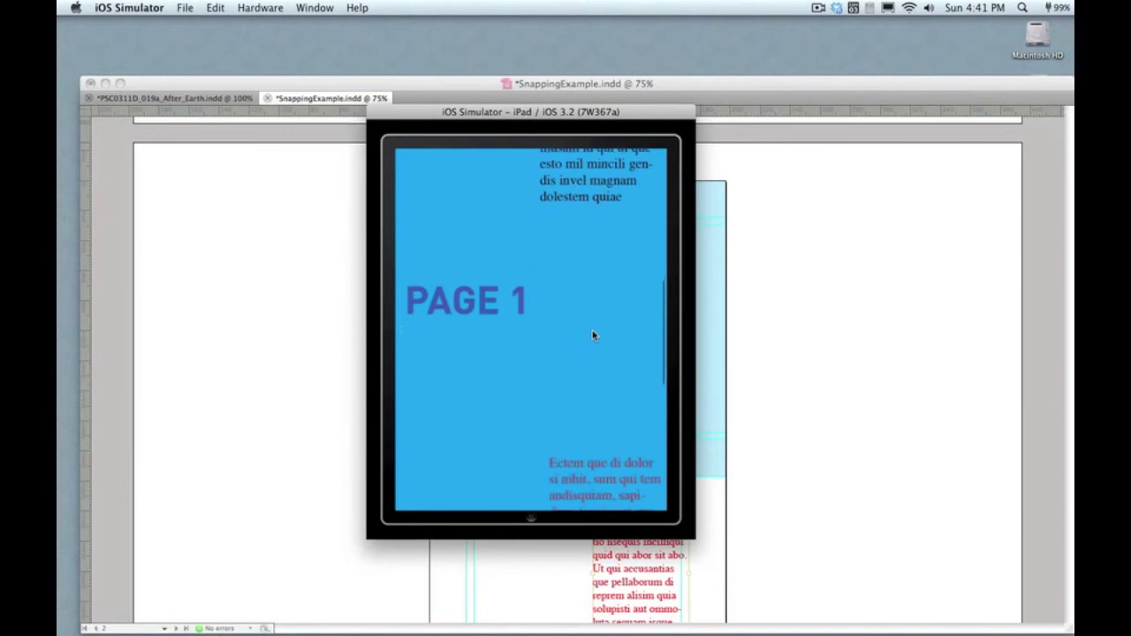
{"action": "left_click_drag", "start_coordinate": [594, 423], "coordinate": [590, 351]}
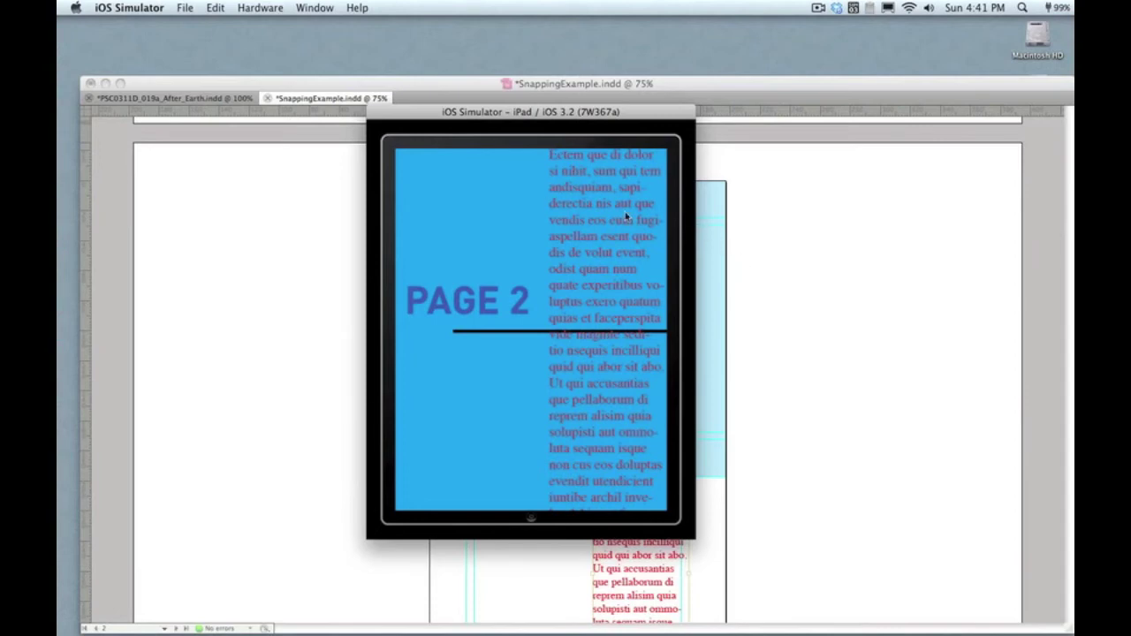
Switch to the PSC0311D_019a_After_Earth.indd document in InDesign and go to its page 2.
{"action": "left_click", "coordinate": [743, 239]}
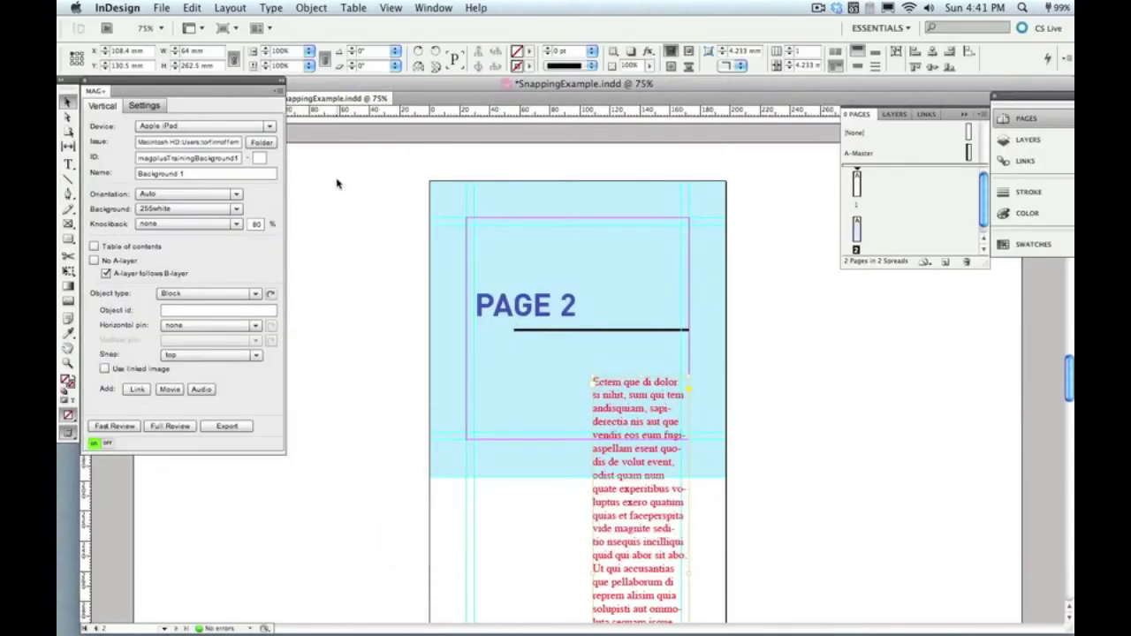
{"action": "key", "text": "super+Tab"}
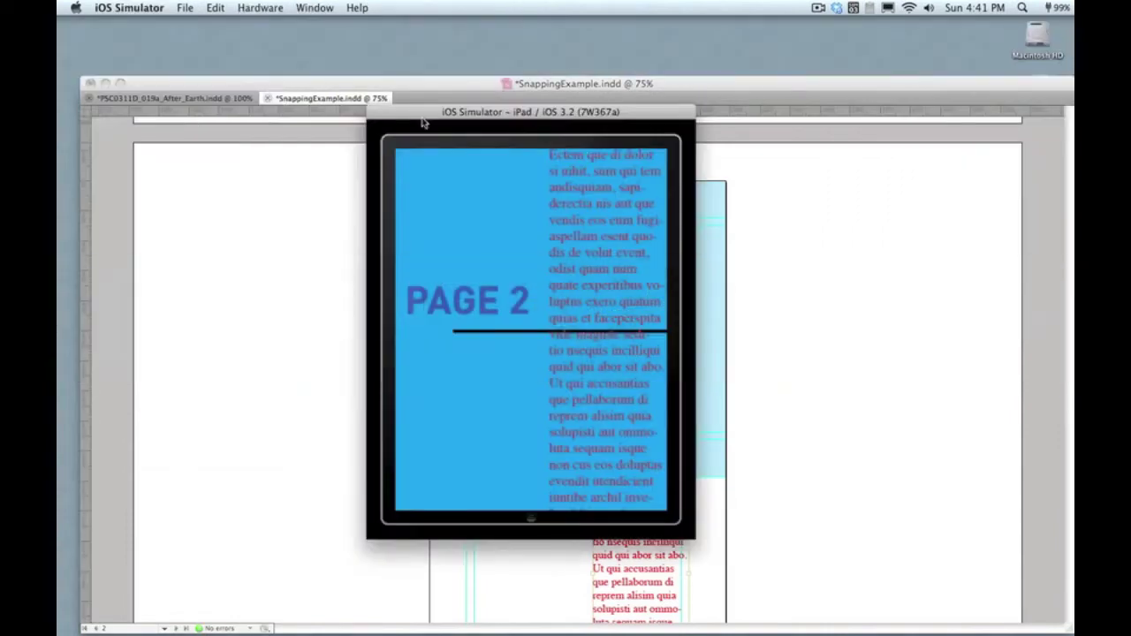
{"action": "left_click", "coordinate": [221, 99]}
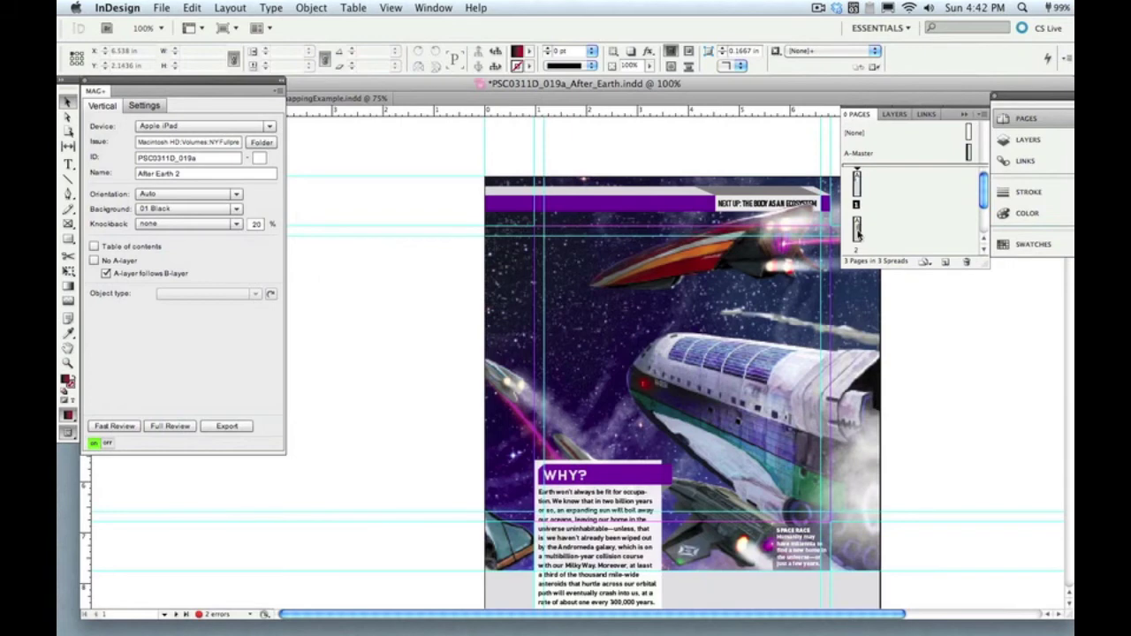
{"action": "double_click", "coordinate": [857, 231]}
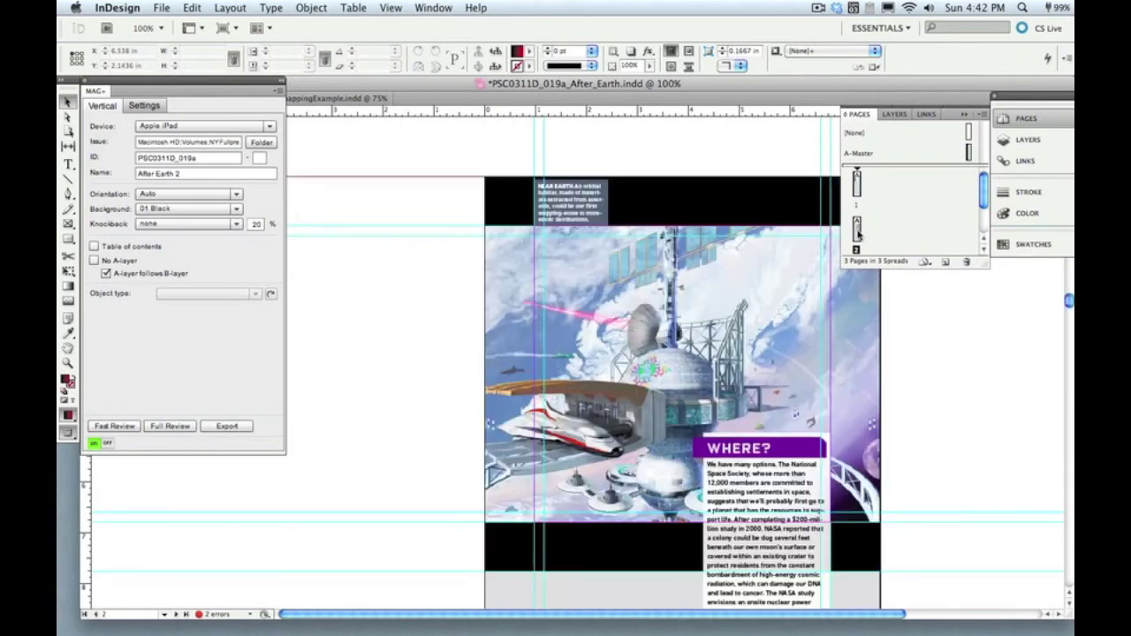
Inspect the snap settings of page 2's WHERE? block and the small empty corner block, and generate a Fast Review of the document.
{"action": "left_click", "coordinate": [760, 459]}
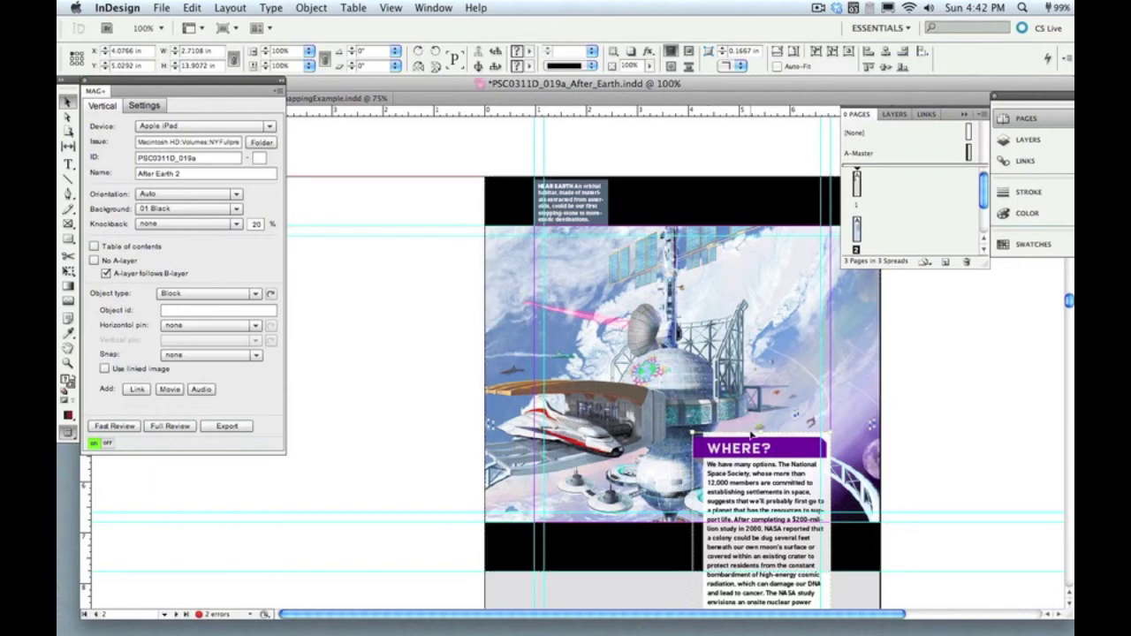
{"action": "left_click", "coordinate": [492, 183]}
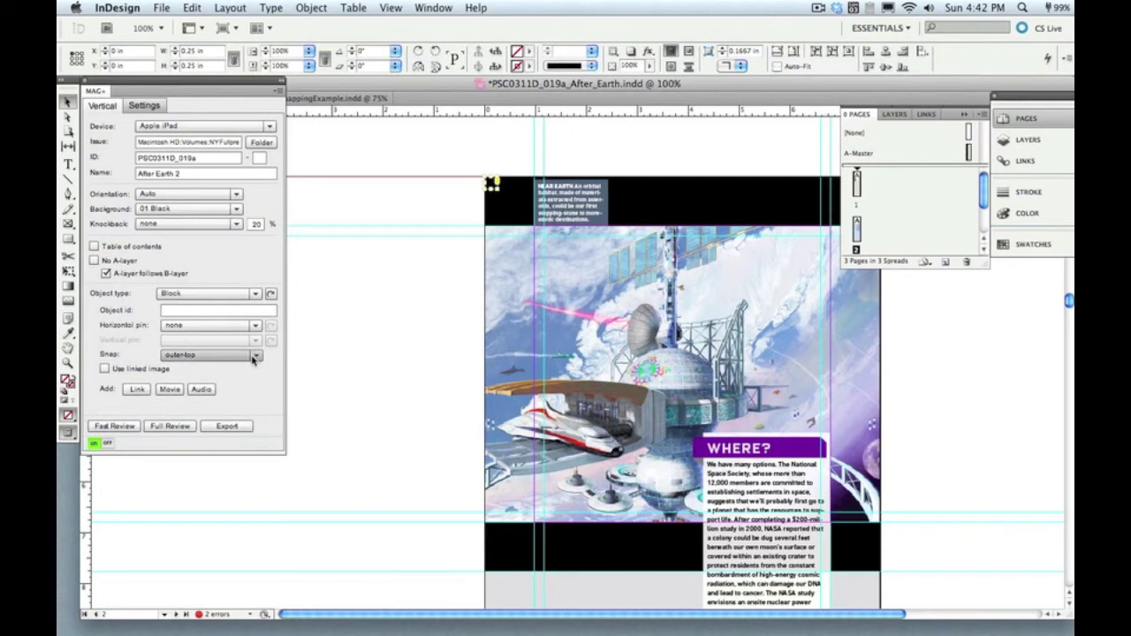
{"action": "left_click", "coordinate": [130, 428]}
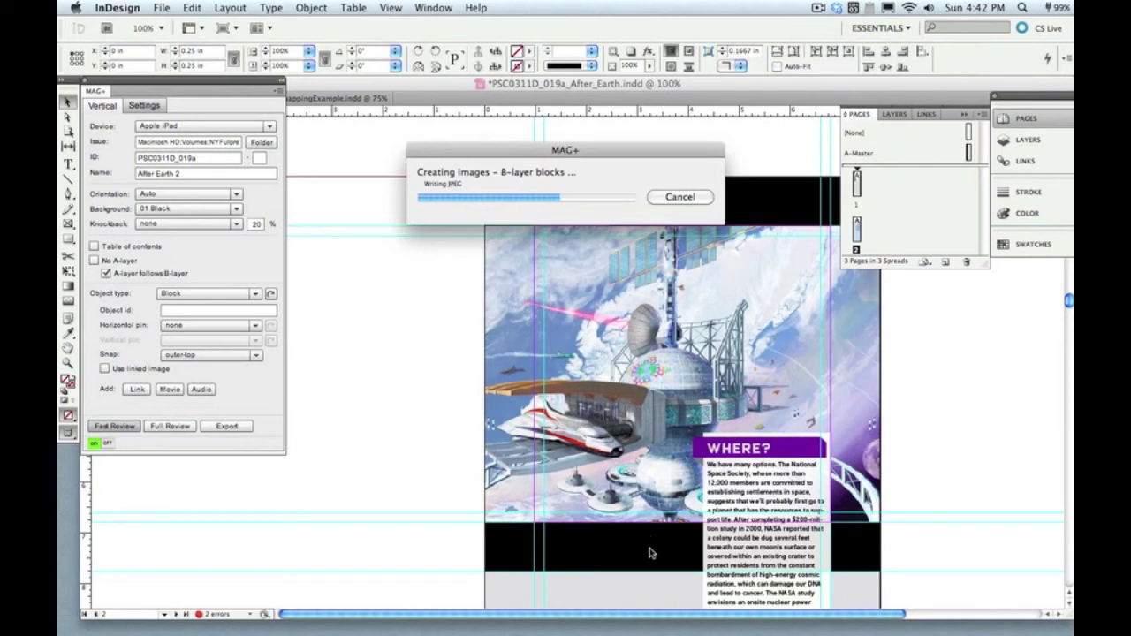
Scroll the After Earth article from page 1 to page 2 in the iOS Simulator, checking the snapping in portrait and landscape.
{"action": "mouse_move", "coordinate": [529, 625]}
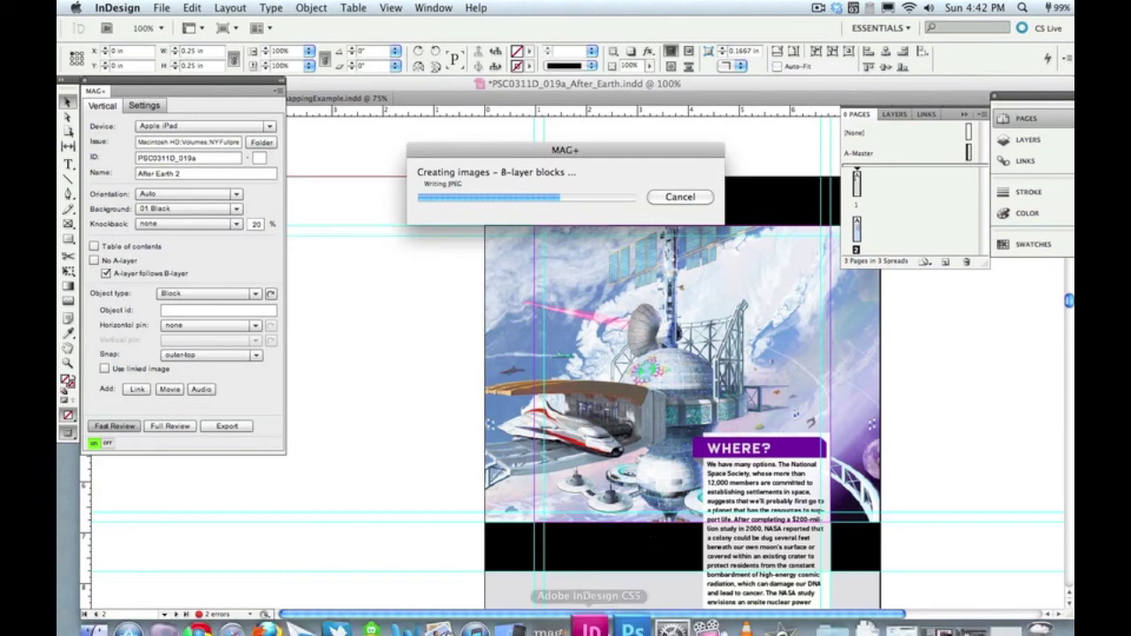
{"action": "left_click", "coordinate": [528, 624]}
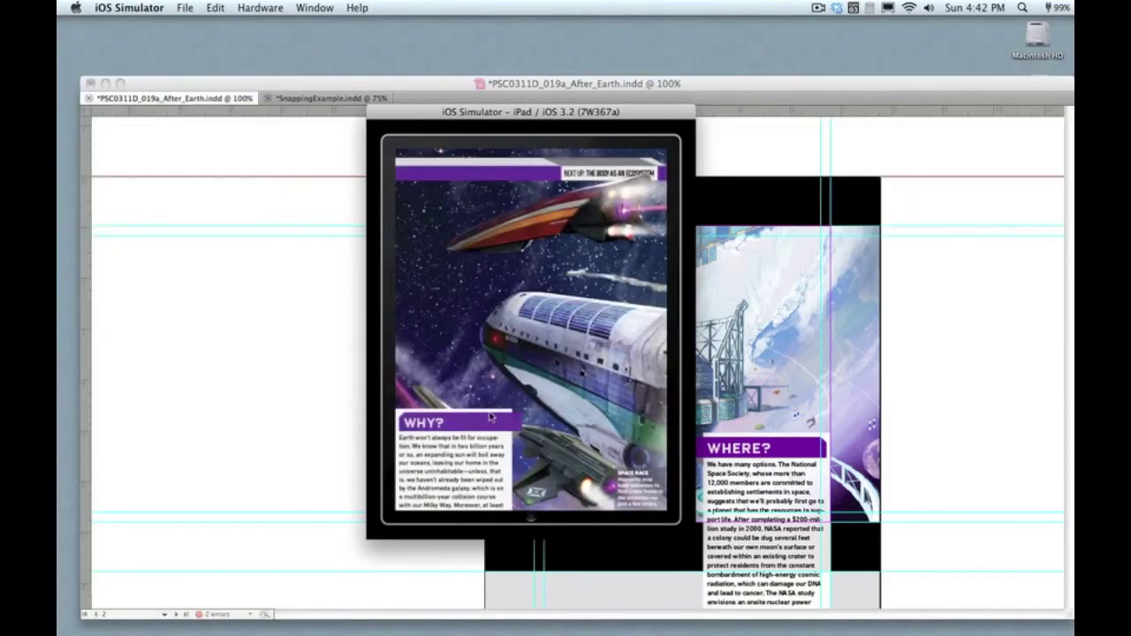
{"action": "left_click_drag", "start_coordinate": [493, 469], "coordinate": [525, 313]}
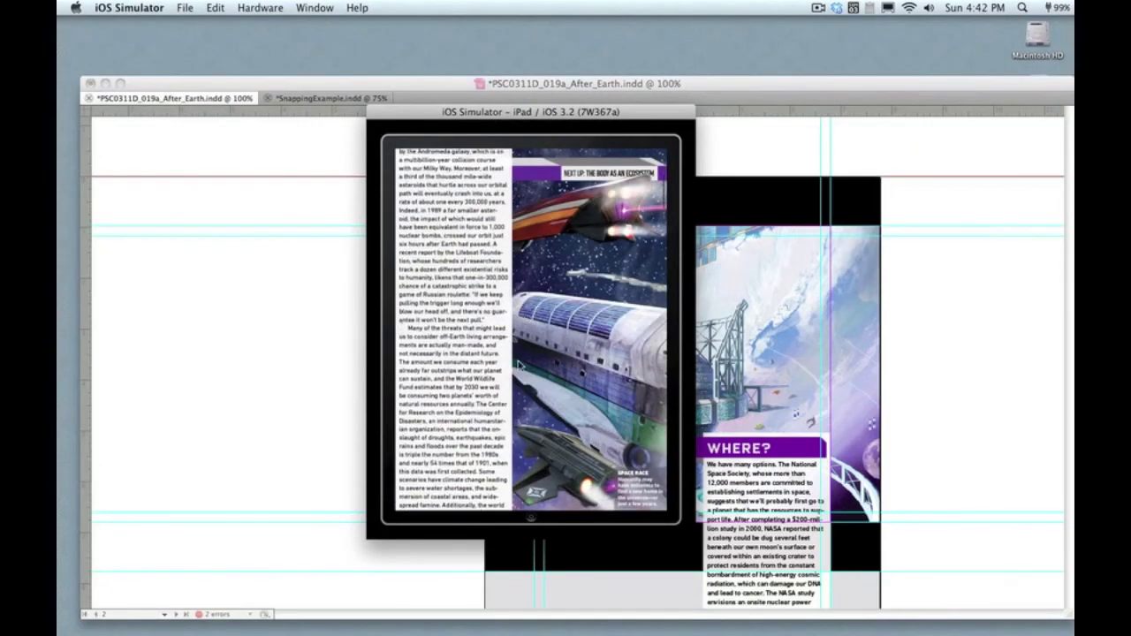
{"action": "left_click_drag", "start_coordinate": [518, 362], "coordinate": [511, 282]}
{"action": "left_click_drag", "start_coordinate": [484, 403], "coordinate": [483, 283]}
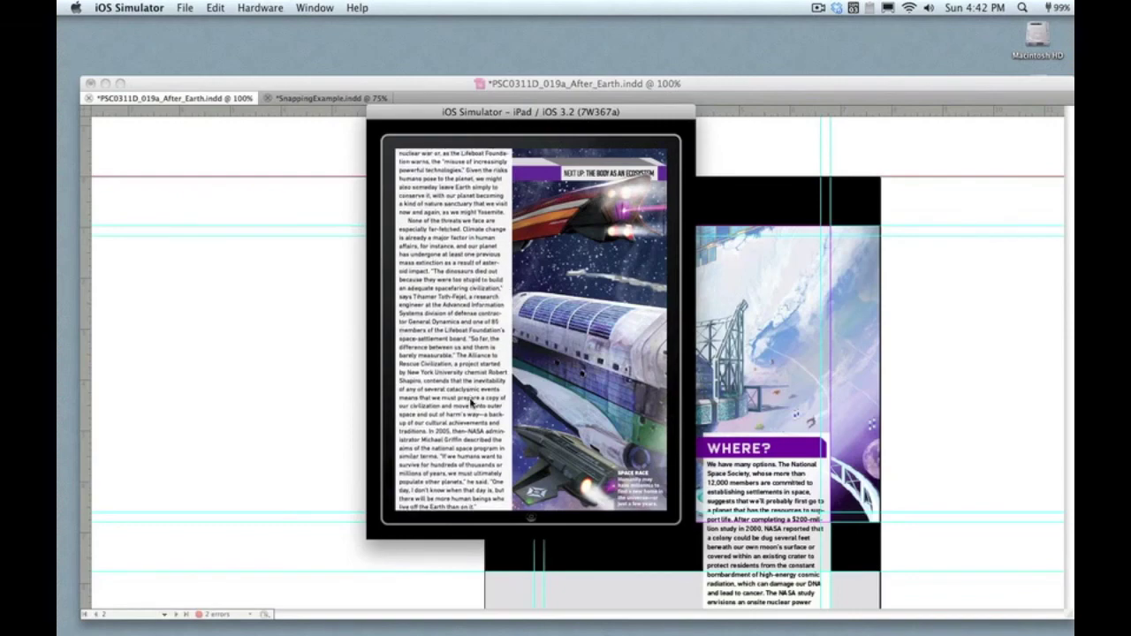
{"action": "left_click_drag", "start_coordinate": [472, 404], "coordinate": [469, 303]}
{"action": "left_click_drag", "start_coordinate": [472, 370], "coordinate": [461, 288]}
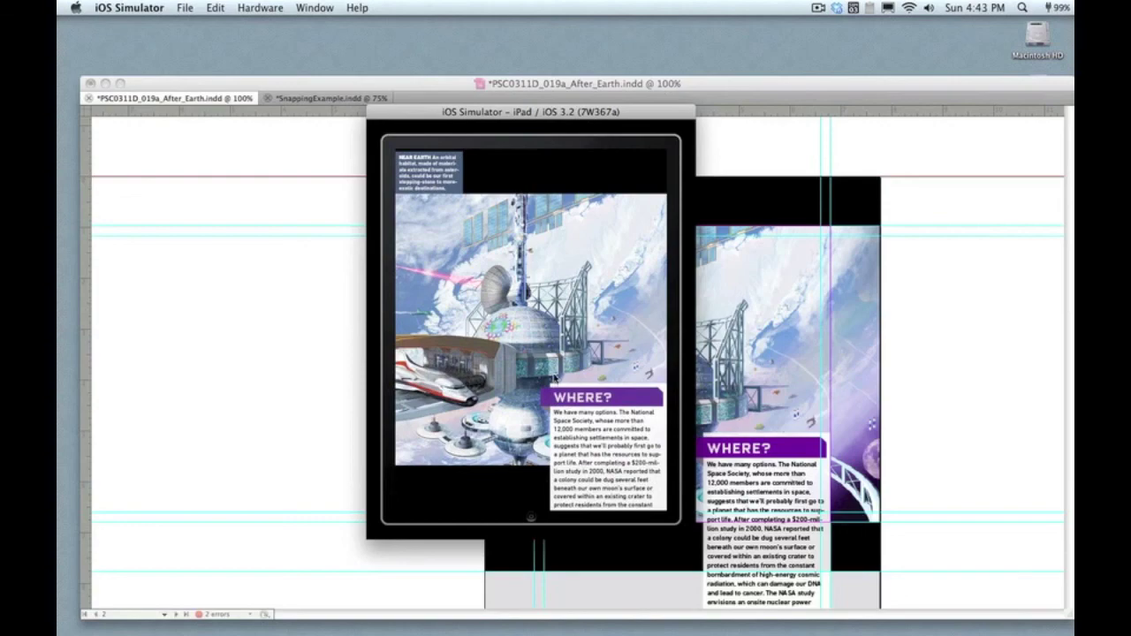
{"action": "key", "text": "super+Left"}
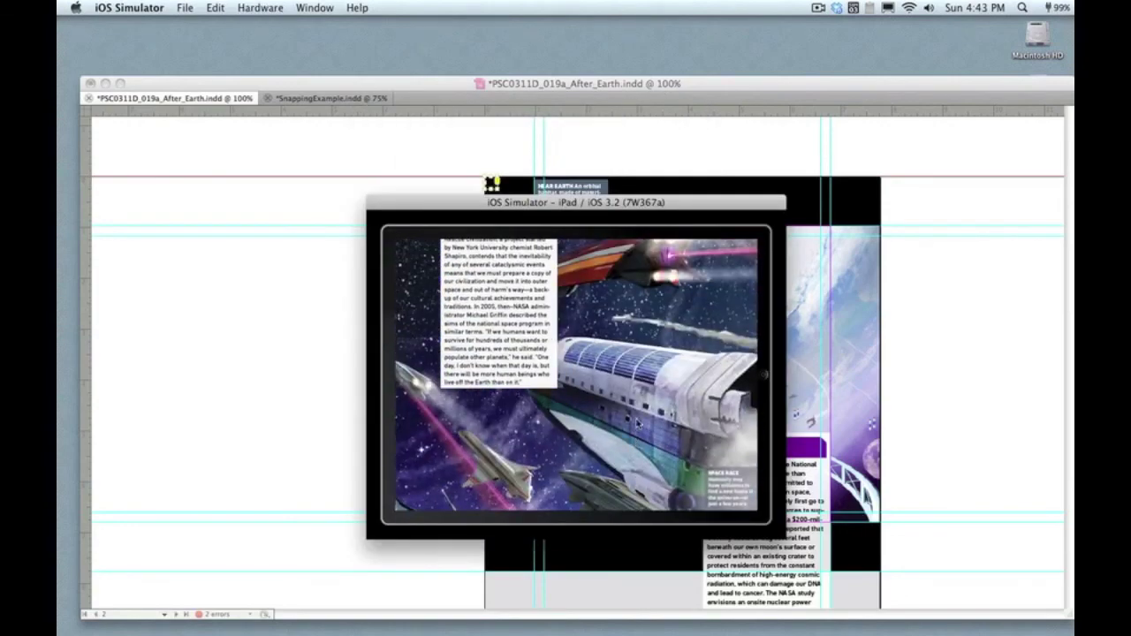
{"action": "left_click_drag", "start_coordinate": [635, 469], "coordinate": [638, 418]}
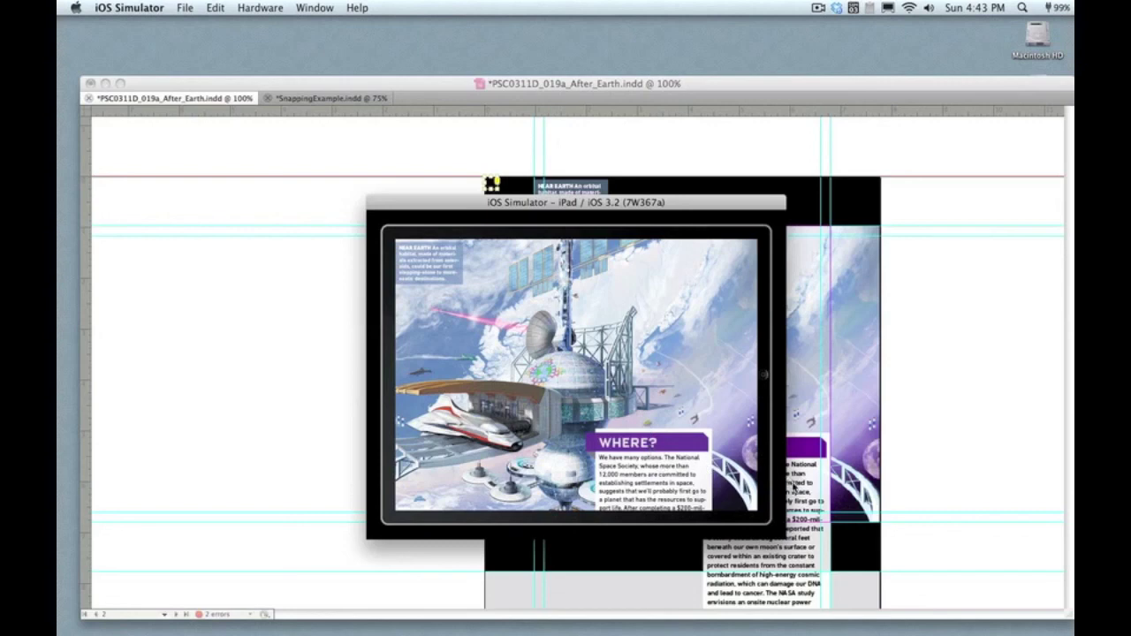
Return to InDesign and look at the snap options for the small empty block in page 2's corner.
{"action": "left_click", "coordinate": [794, 484]}
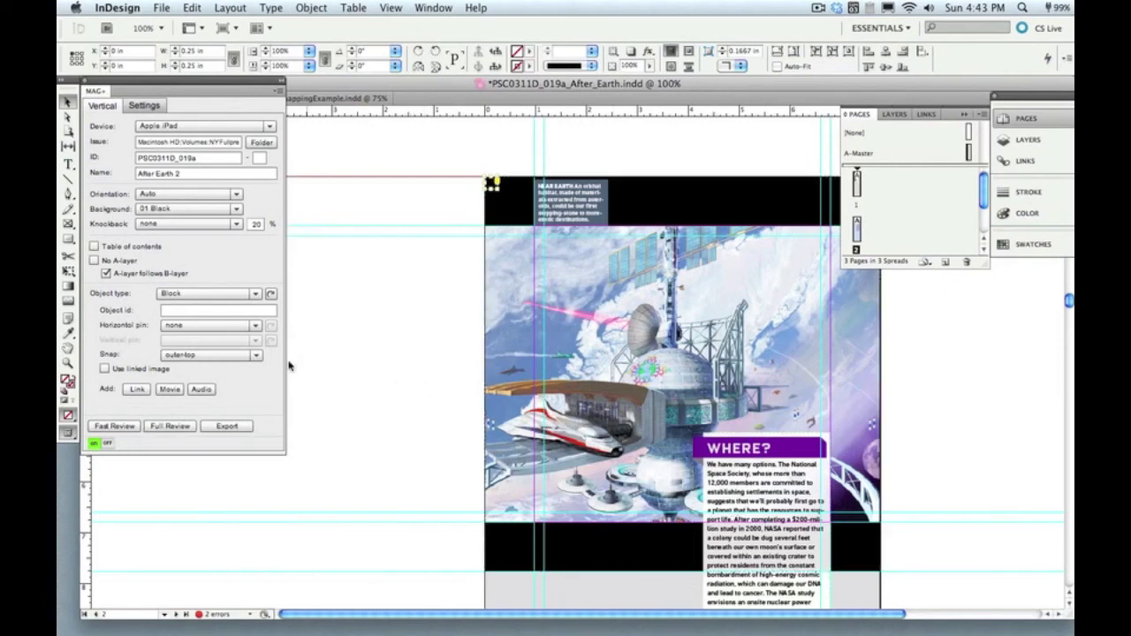
{"action": "left_click", "coordinate": [256, 356]}
{"action": "left_click", "coordinate": [254, 356]}
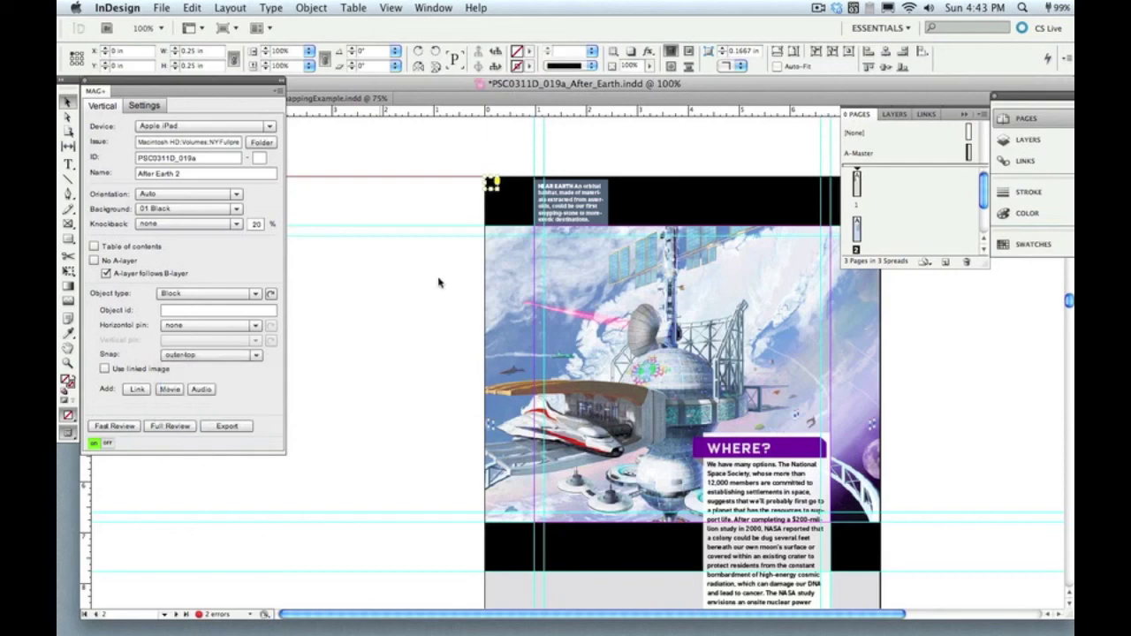